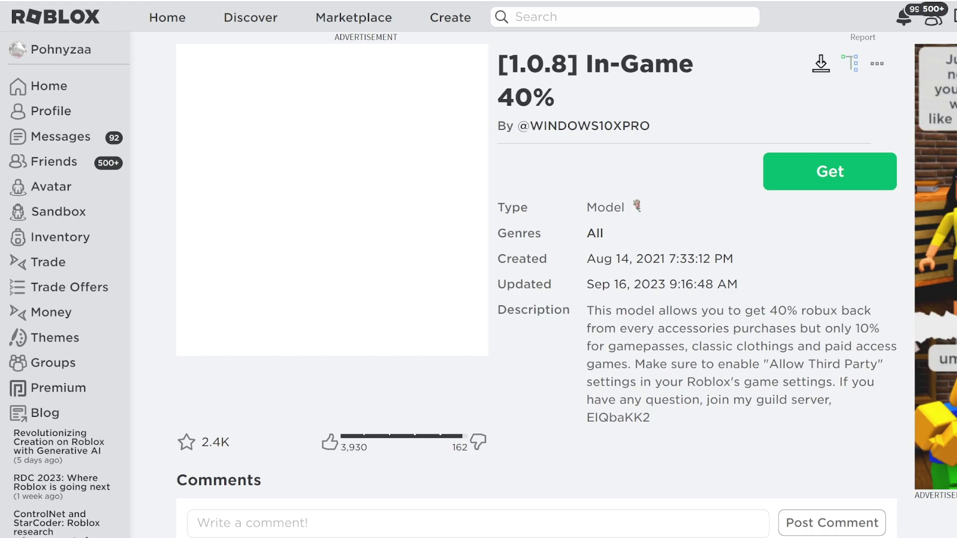
left_click_drag(572, 98, 499, 59)
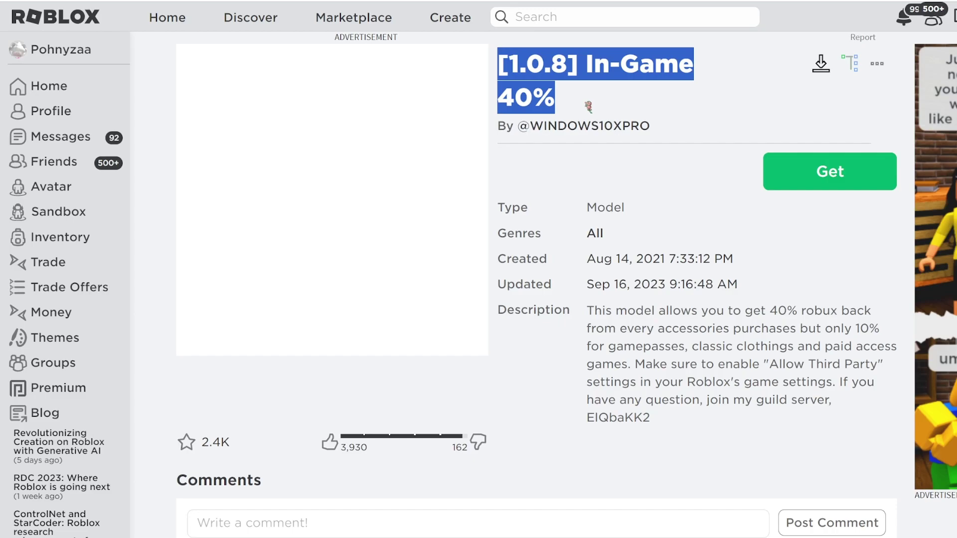
left_click(588, 106)
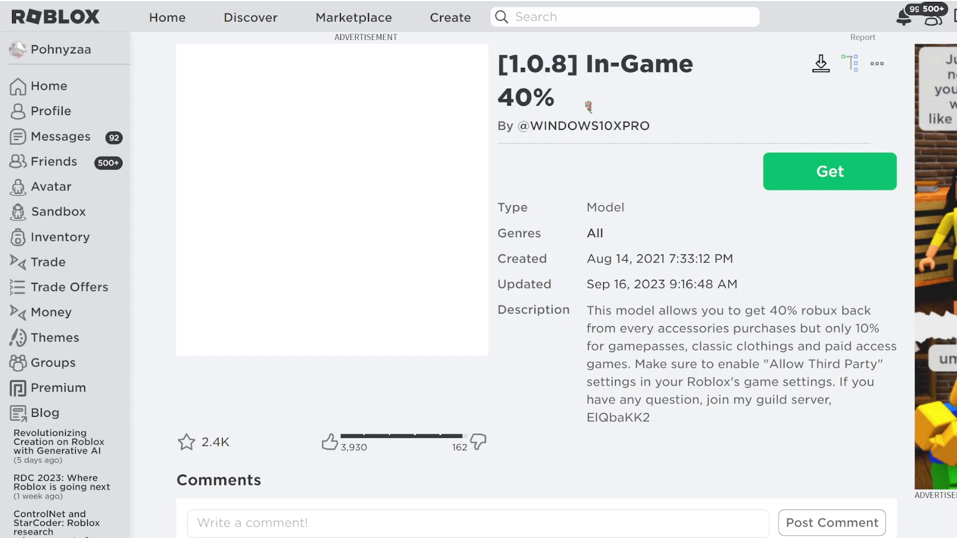
Open the Creator Dashboard's creations and switch the creator to the group with the square picture.
left_click(449, 19)
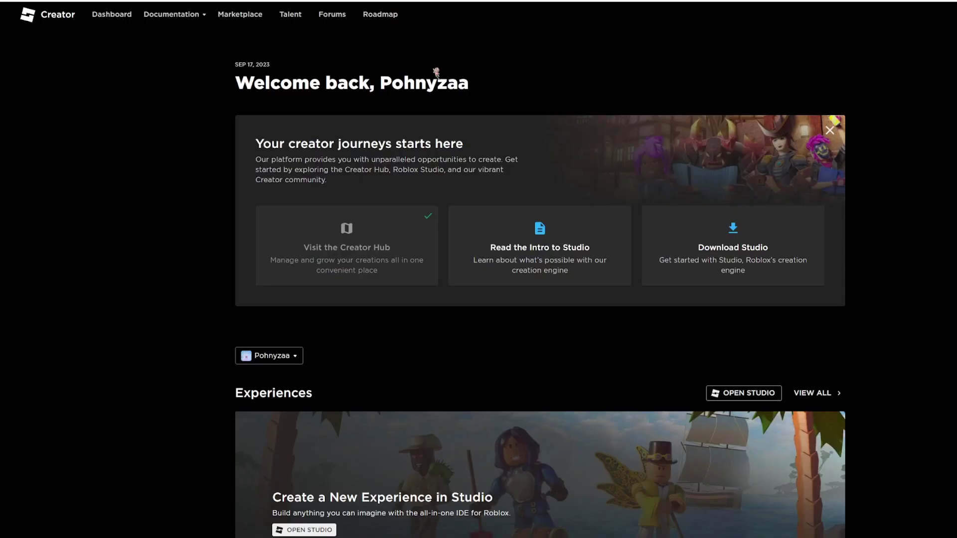
left_click(123, 18)
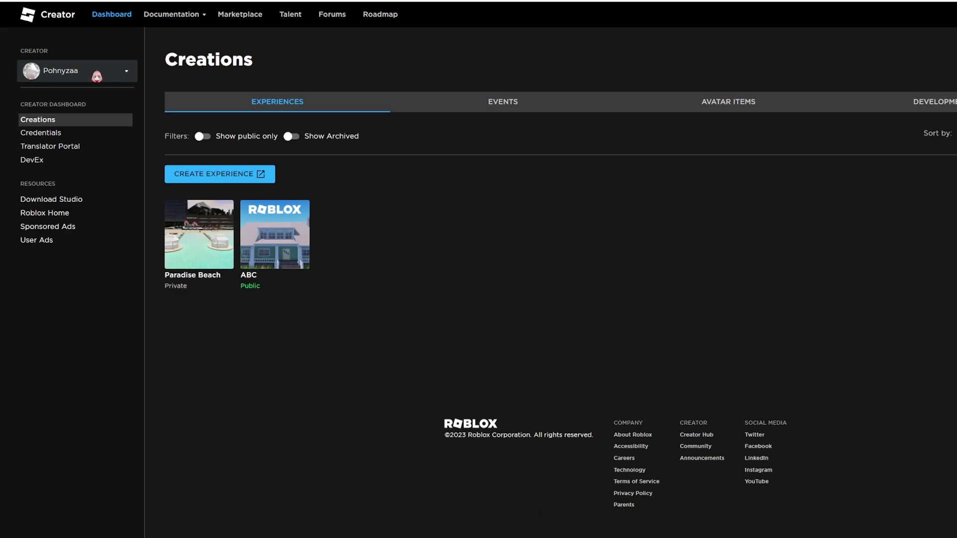
left_click(125, 70)
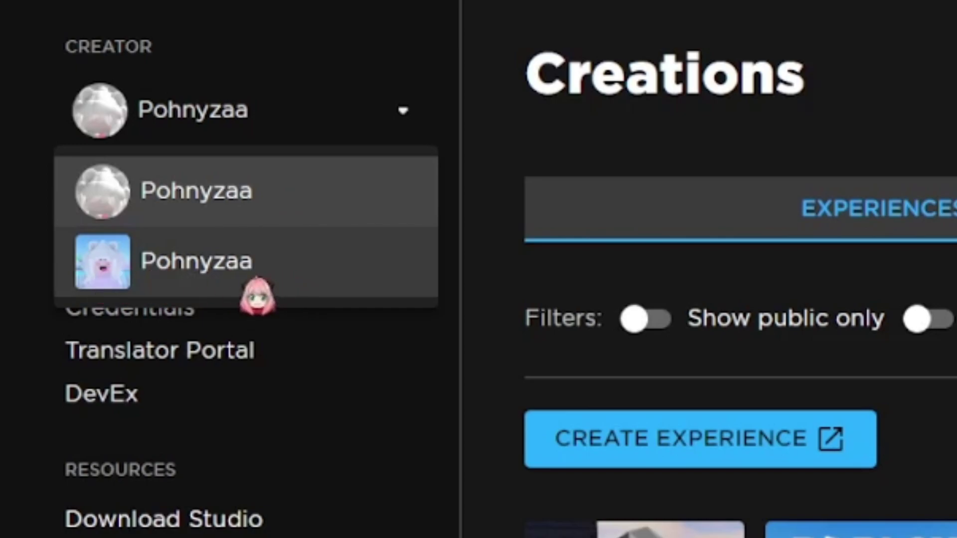
left_click(255, 284)
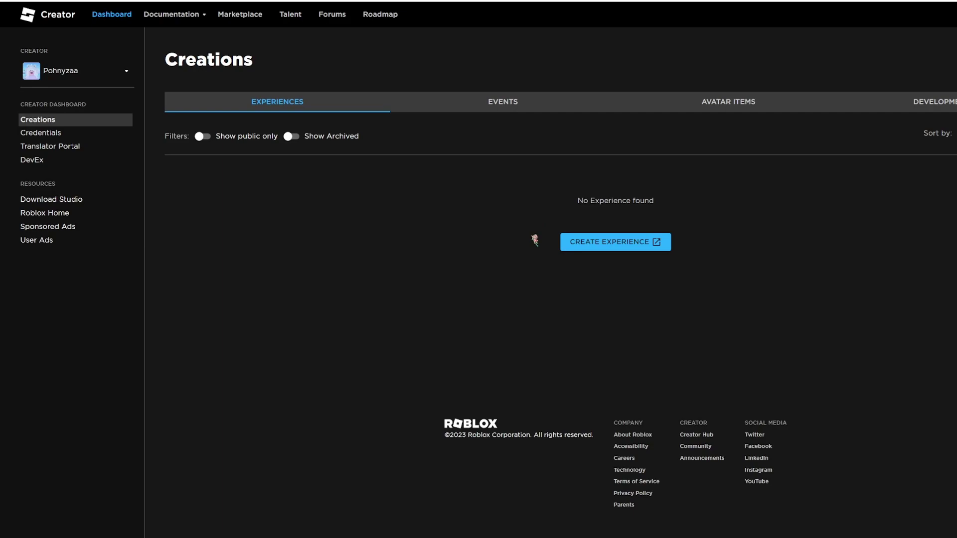
Switch the creator to the personal account and back to the group to compare their experiences.
left_click(89, 75)
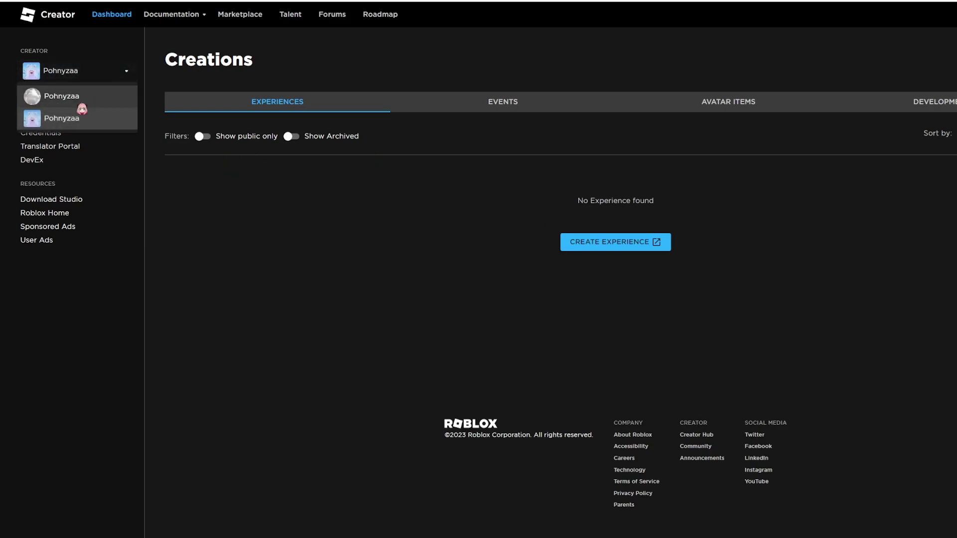
left_click(79, 100)
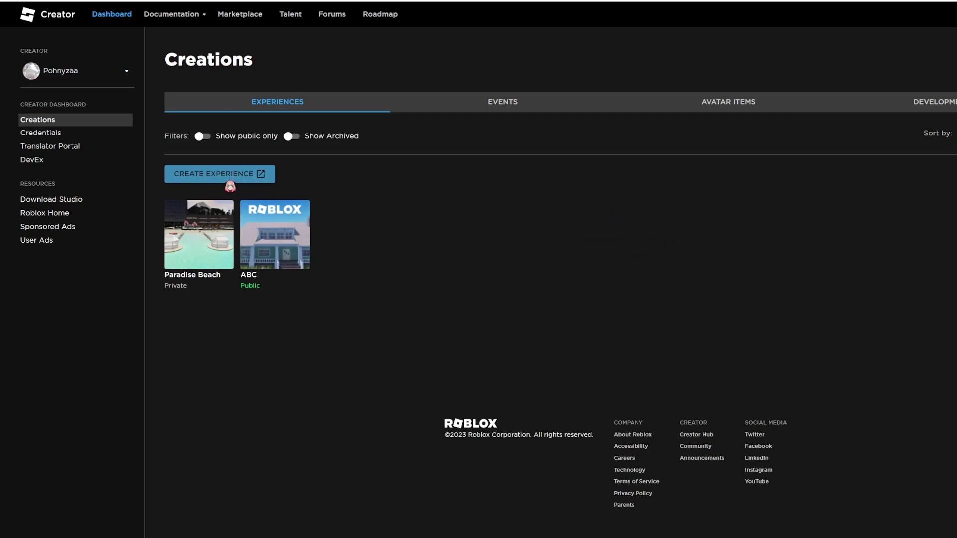
left_click(121, 76)
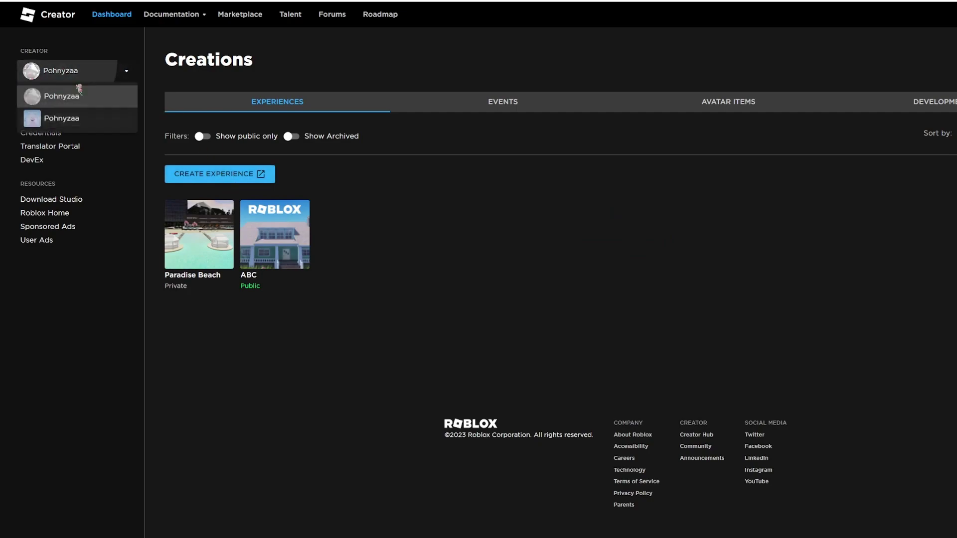
left_click(60, 116)
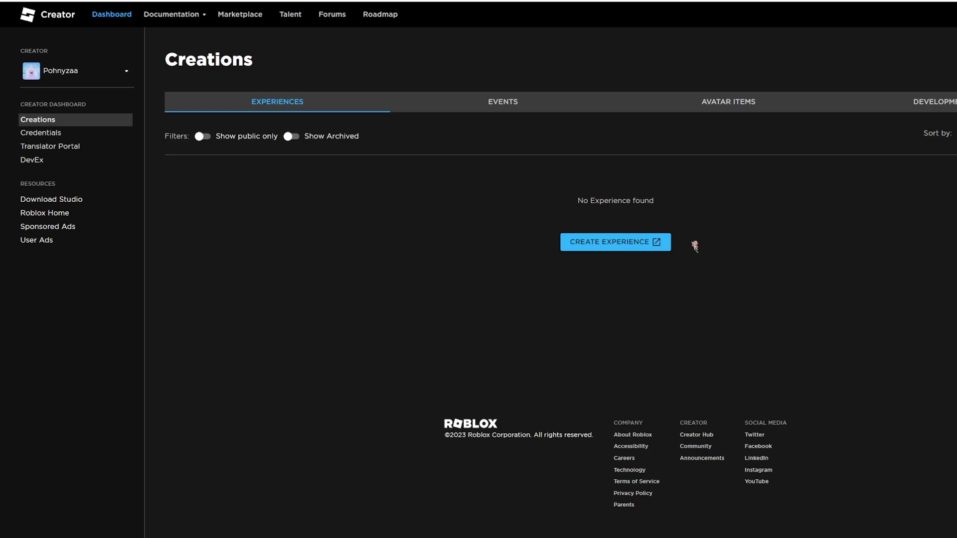
Create an experience for the group in Roblox Studio, logging in via the browser with the current account, and start from the Baseplate template.
left_click(619, 249)
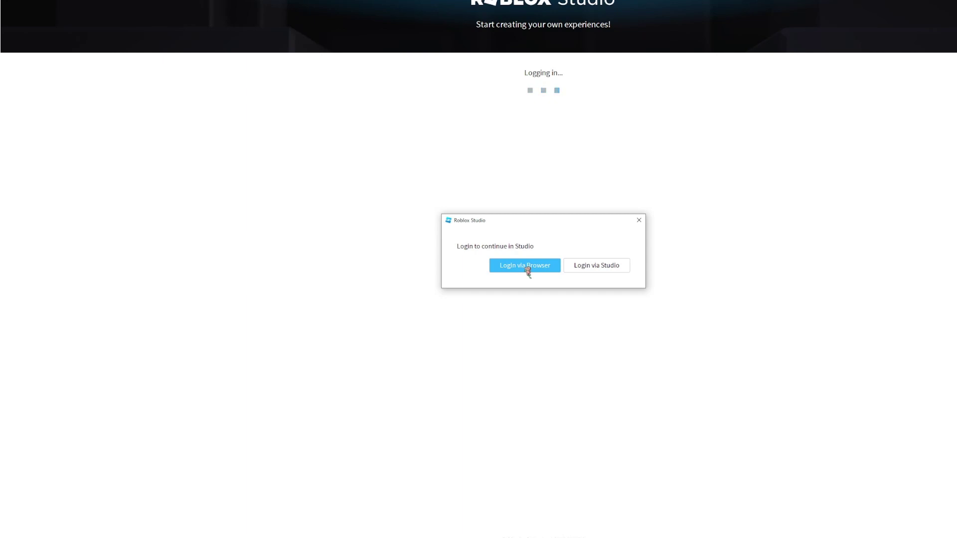
left_click(522, 271)
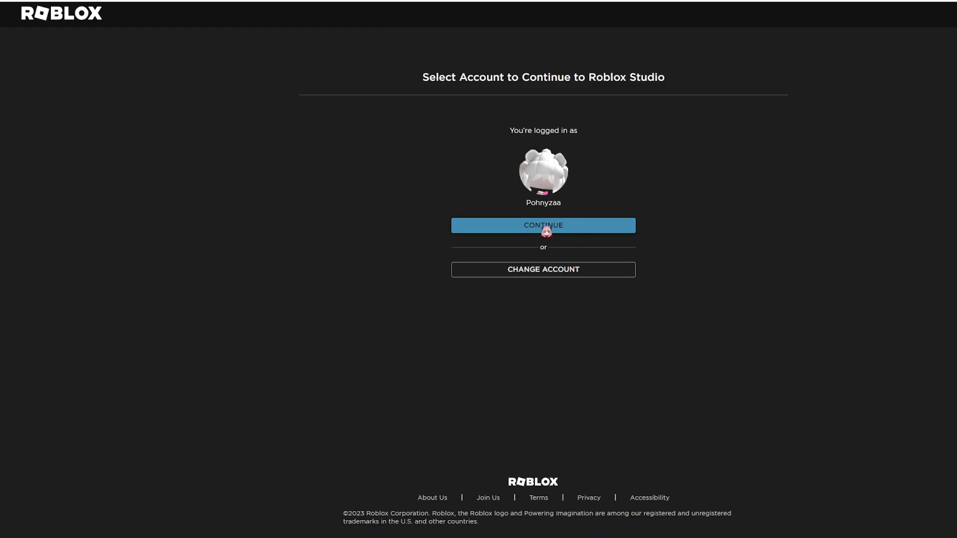
left_click(543, 227)
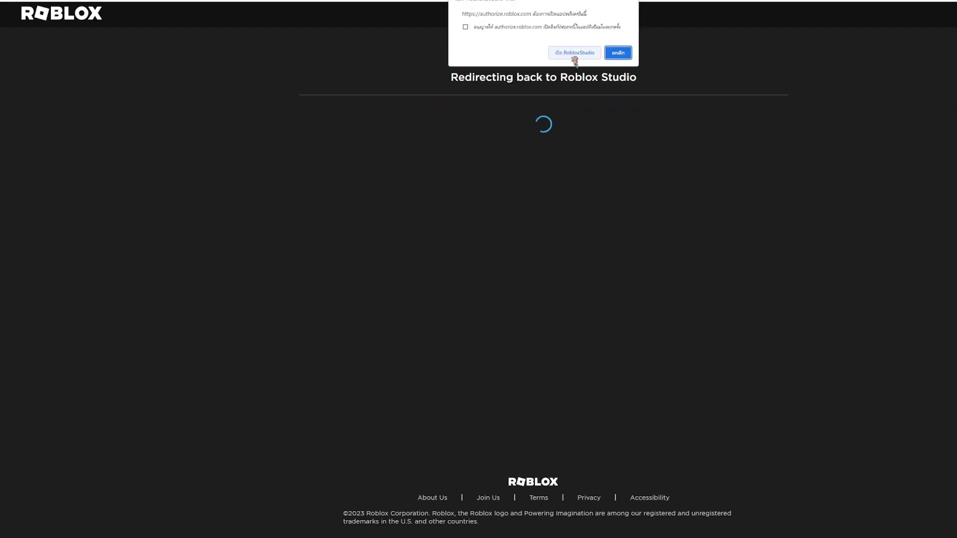
left_click(576, 53)
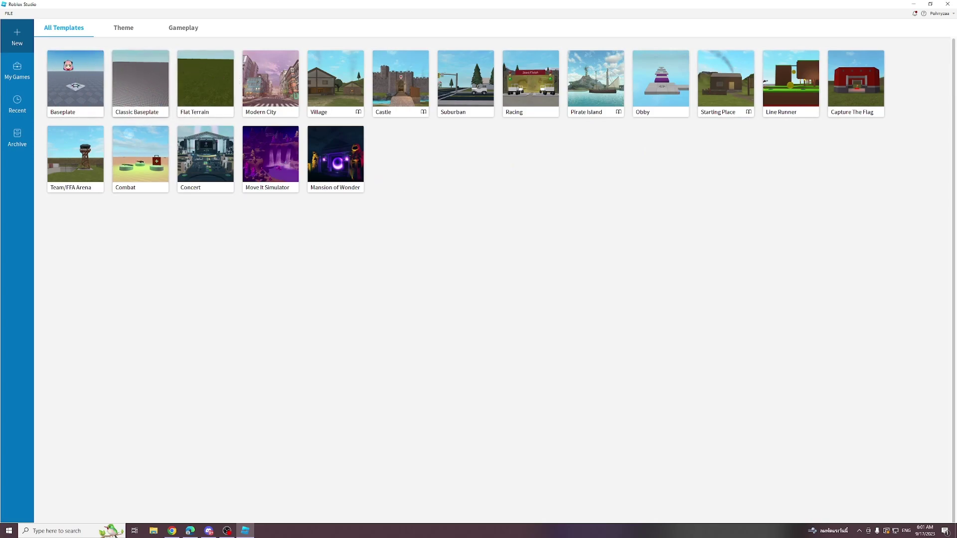
left_click(79, 94)
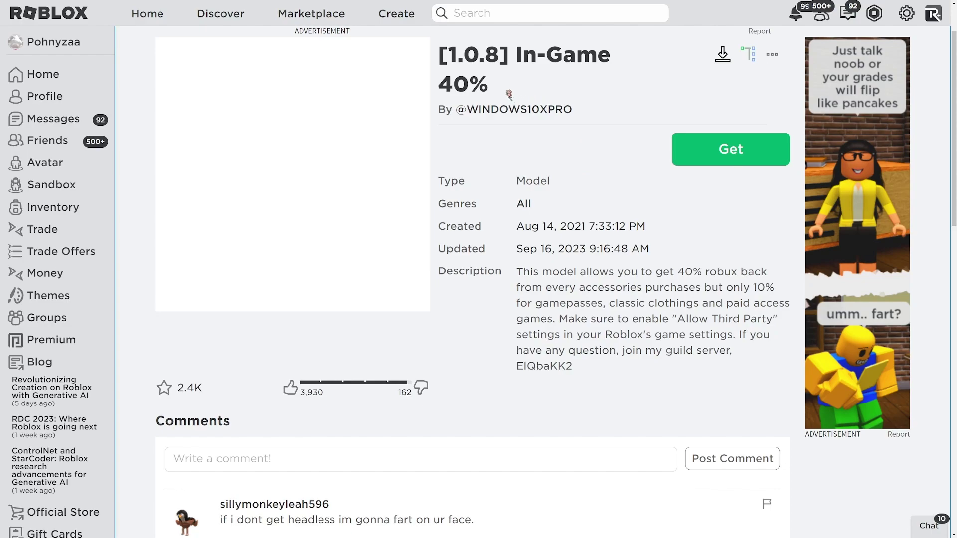
Insert the Toolbox model "[1.0.8] In-Game 40%" with its scripts and move its ItemBuyer object from Workspace into StarterGui.
left_click_drag(509, 92, 440, 62)
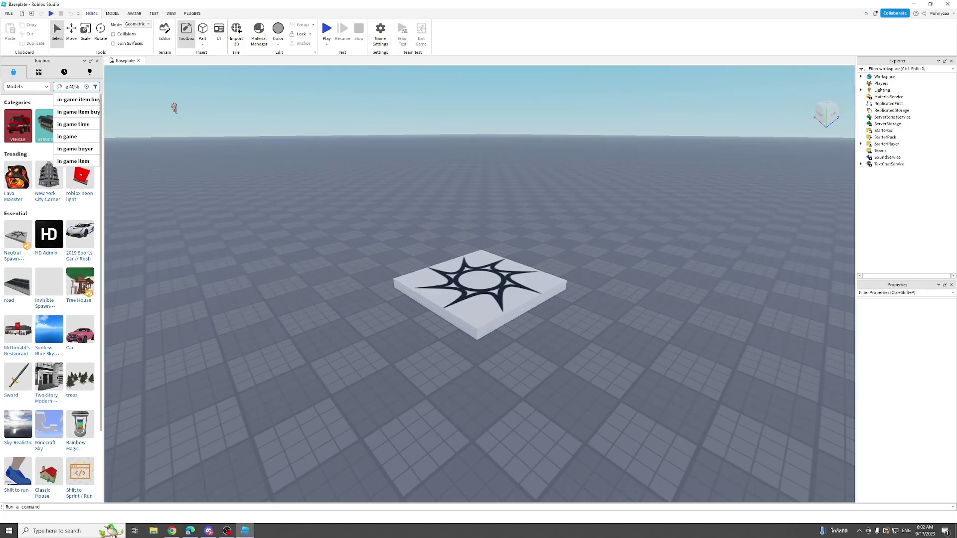
key("Return")
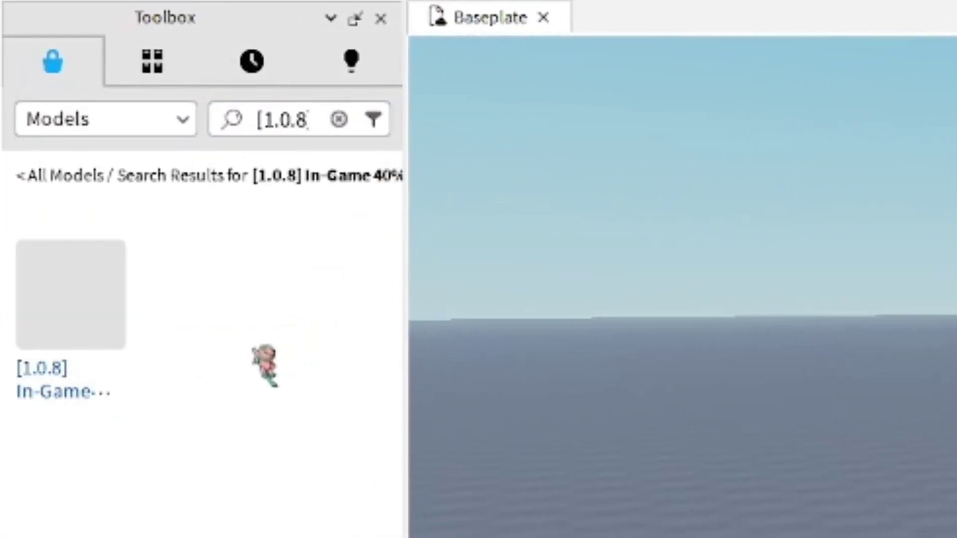
mouse_move(59, 256)
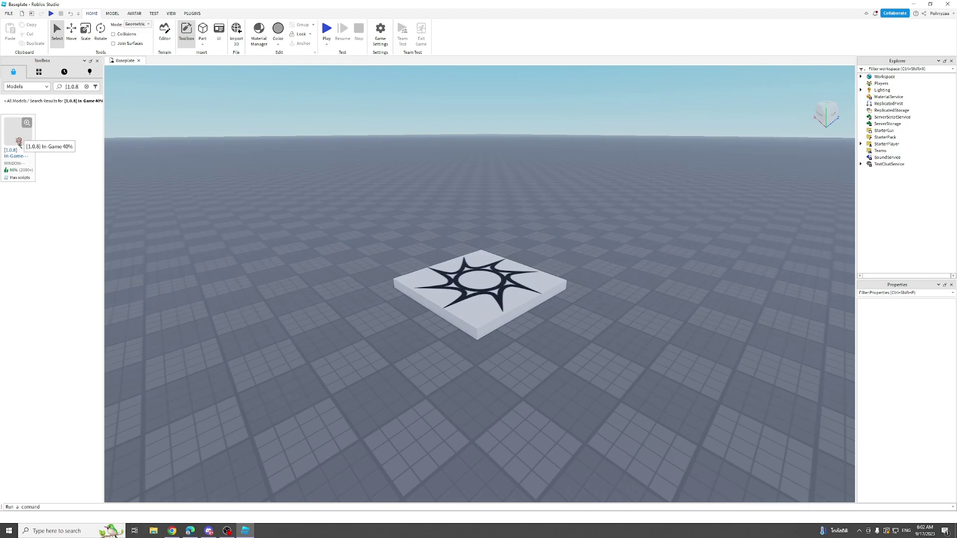
left_click(19, 141)
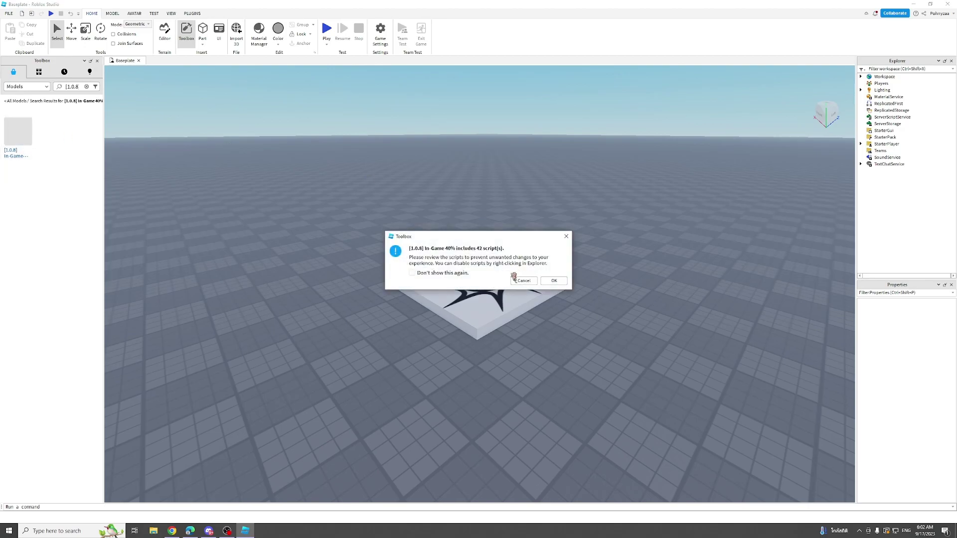
left_click(553, 281)
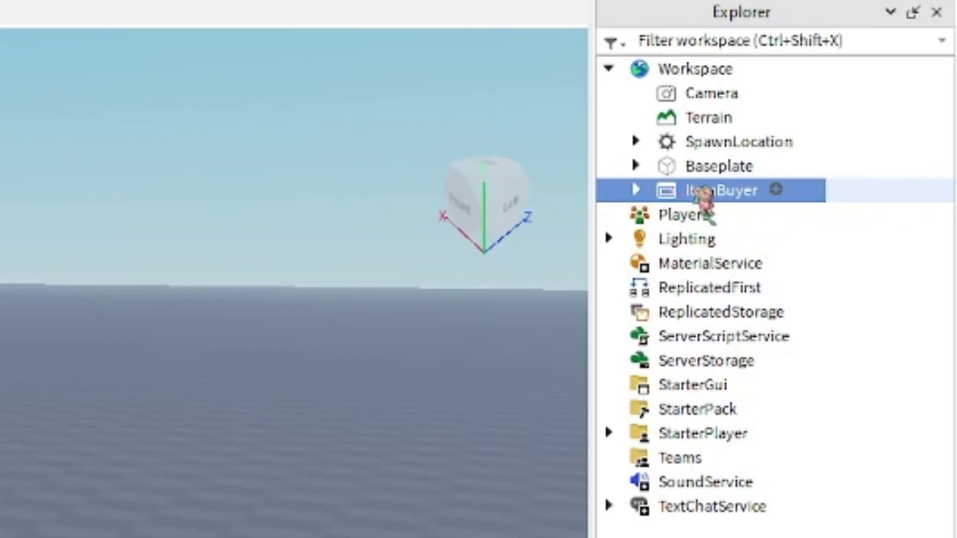
left_click_drag(704, 195, 701, 387)
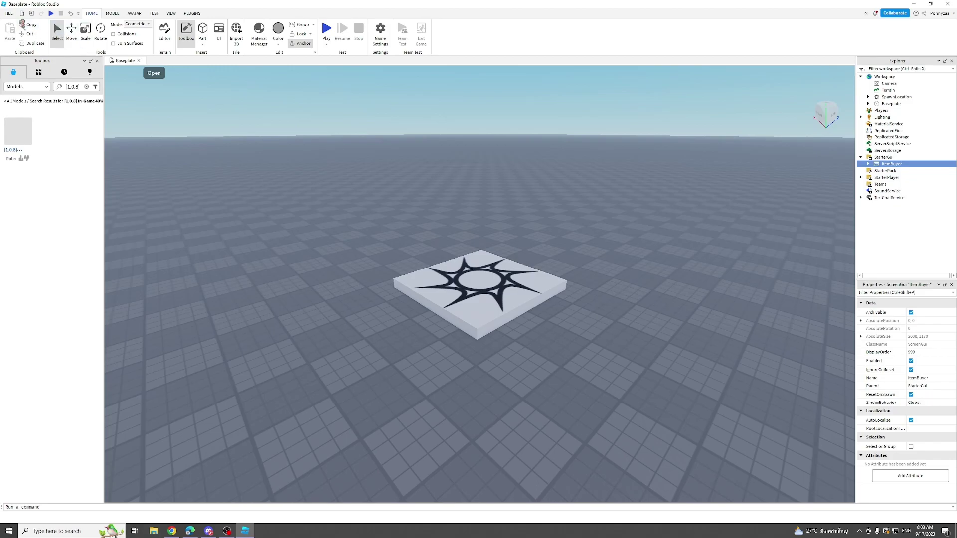
Begin publishing the place to Roblox, naming it with the account's username followed by "40%" and choosing the group as creator.
left_click(10, 15)
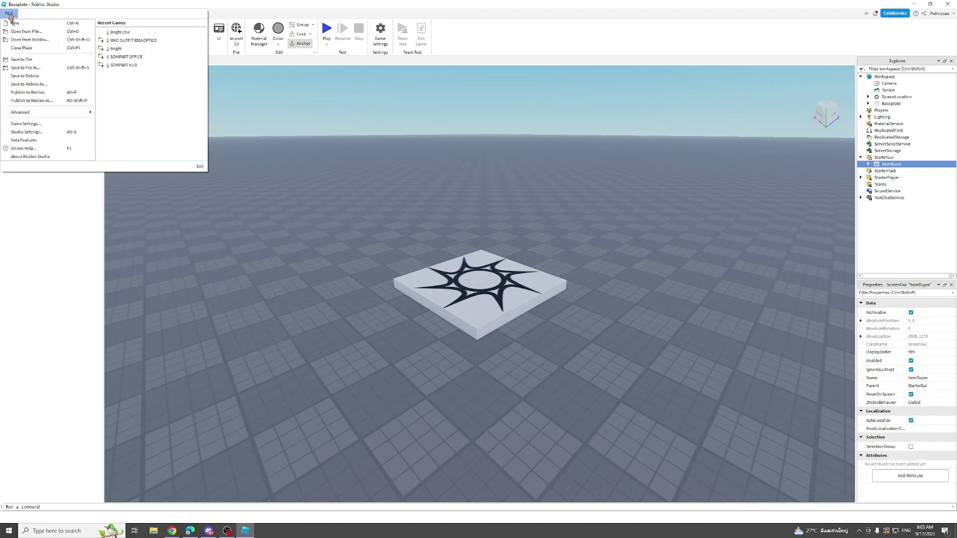
left_click(40, 93)
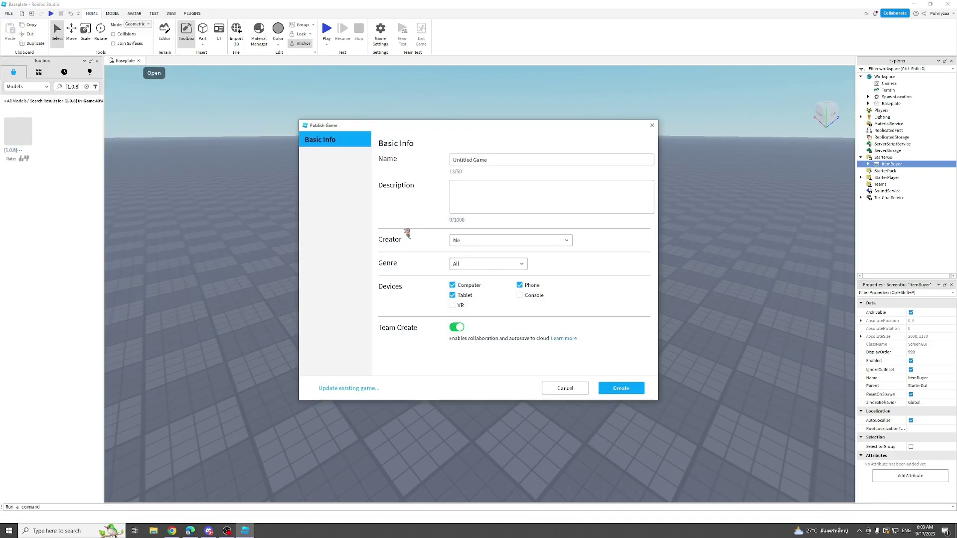
left_click_drag(501, 160, 433, 160)
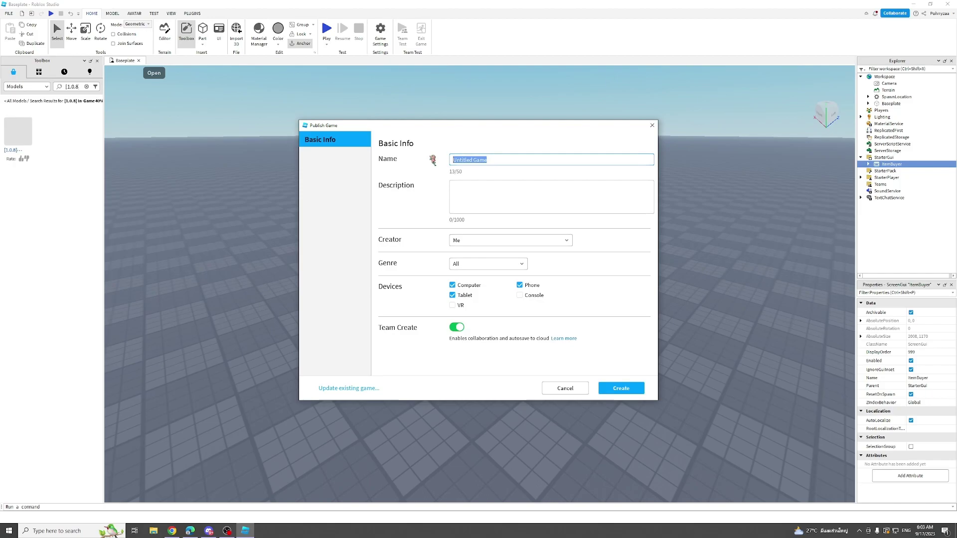
type("pohnyzaa 40%")
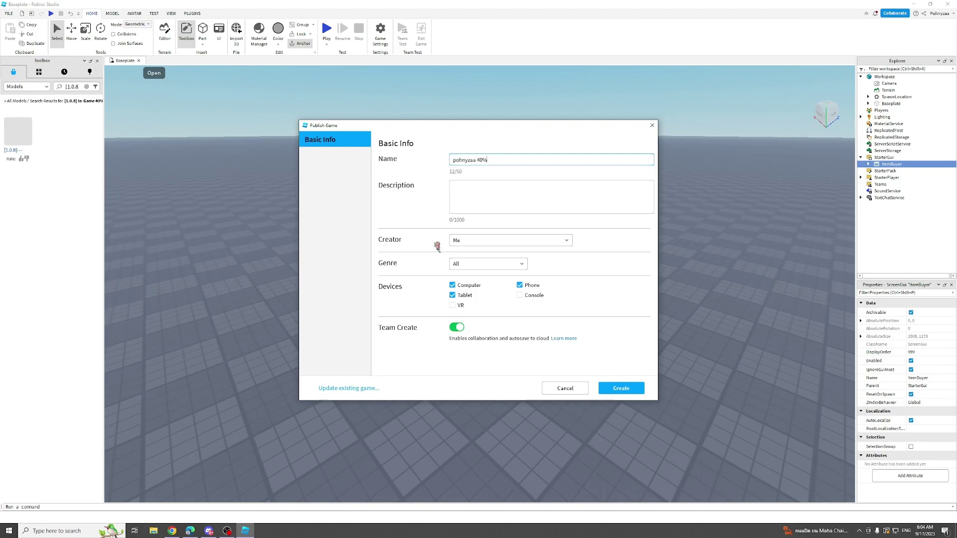
left_click(465, 242)
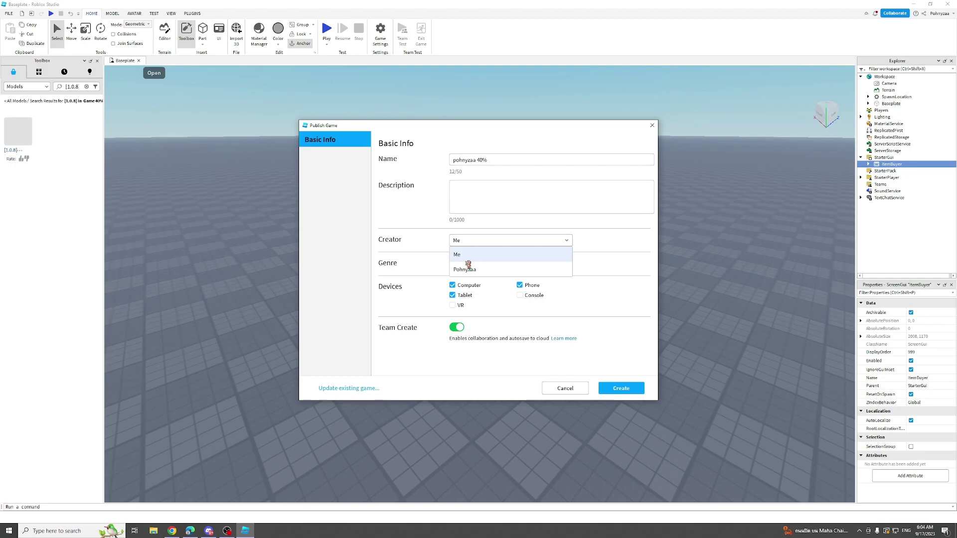
left_click(497, 270)
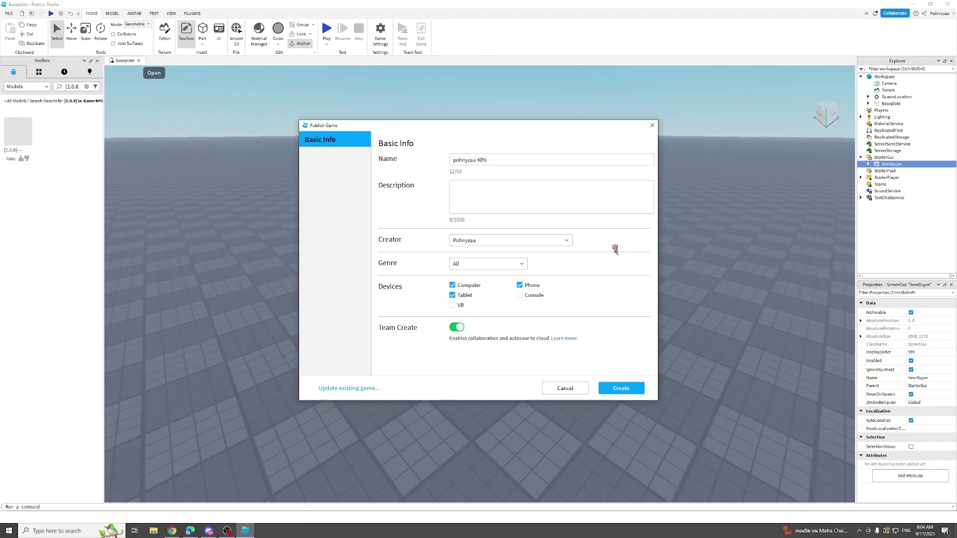
left_click(568, 242)
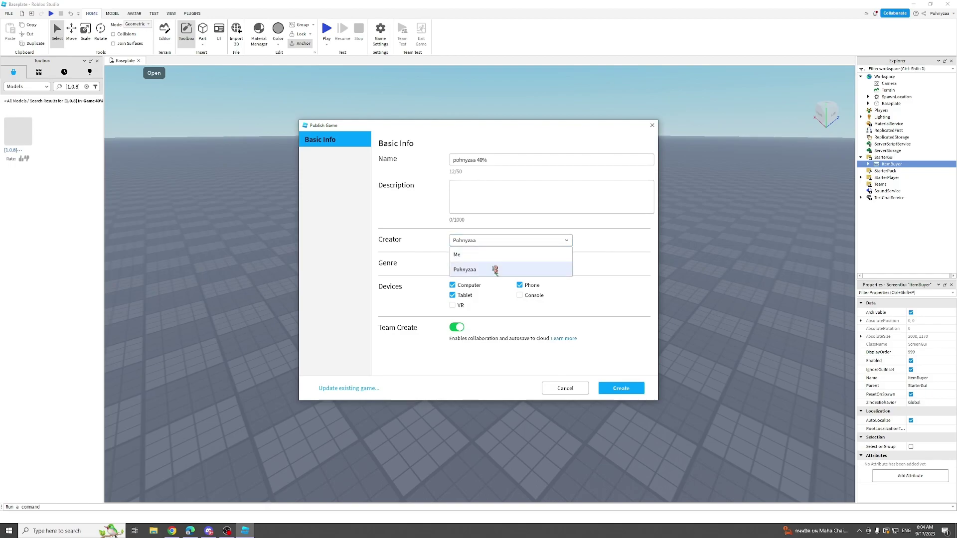
left_click(593, 241)
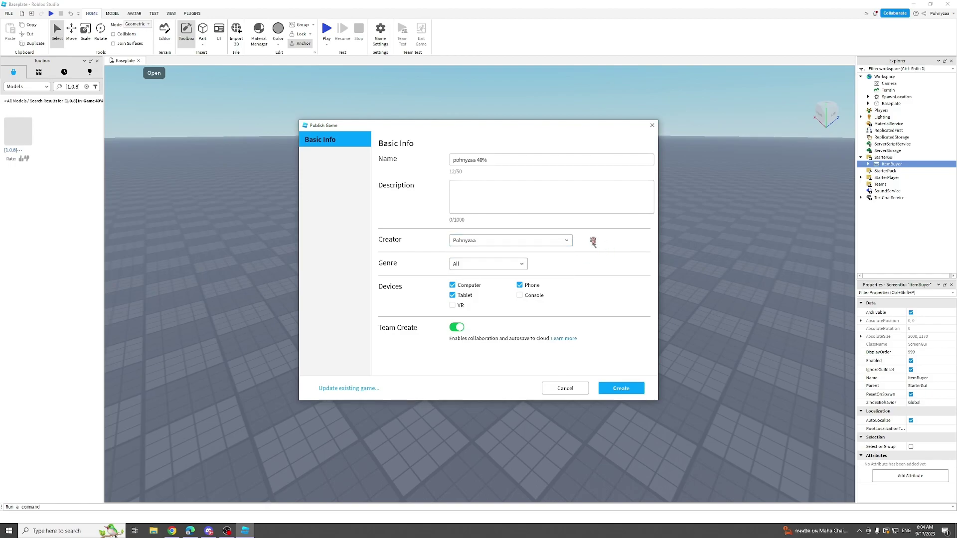
left_click(540, 246)
left_click(538, 253)
left_click(542, 242)
left_click(591, 258)
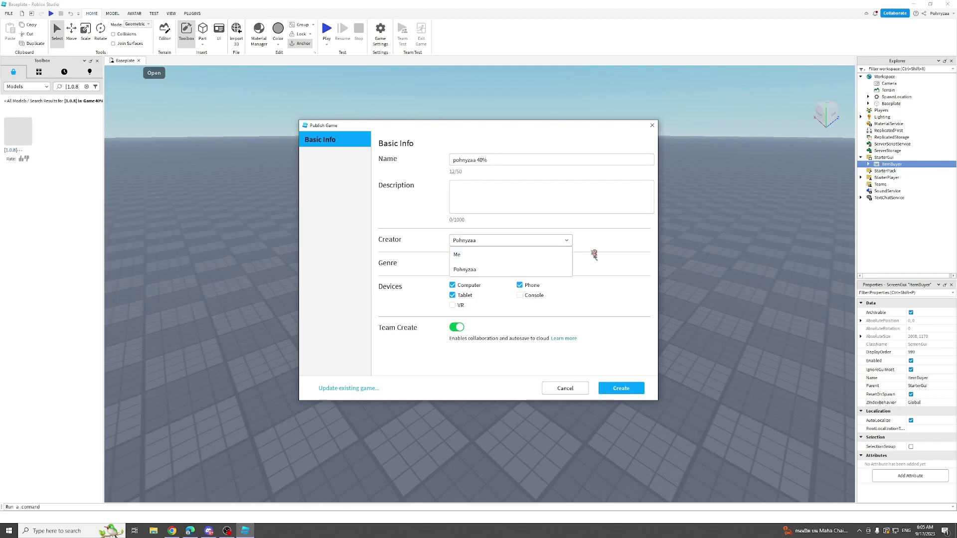
left_click(548, 244)
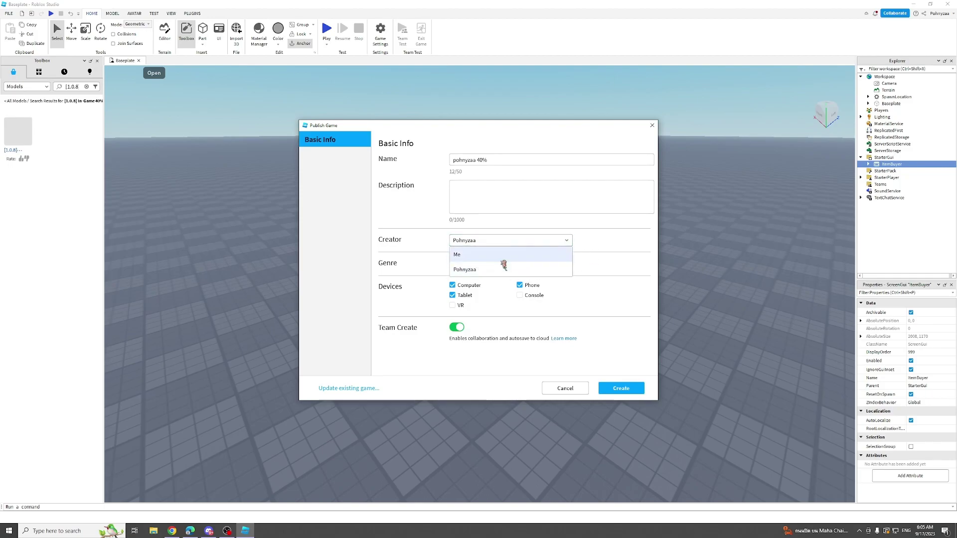
left_click(598, 246)
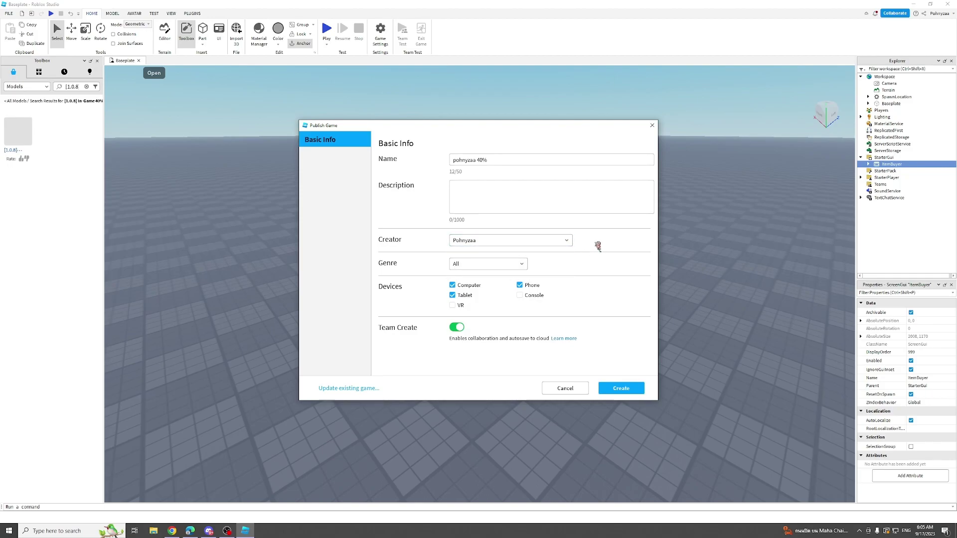
left_click(527, 244)
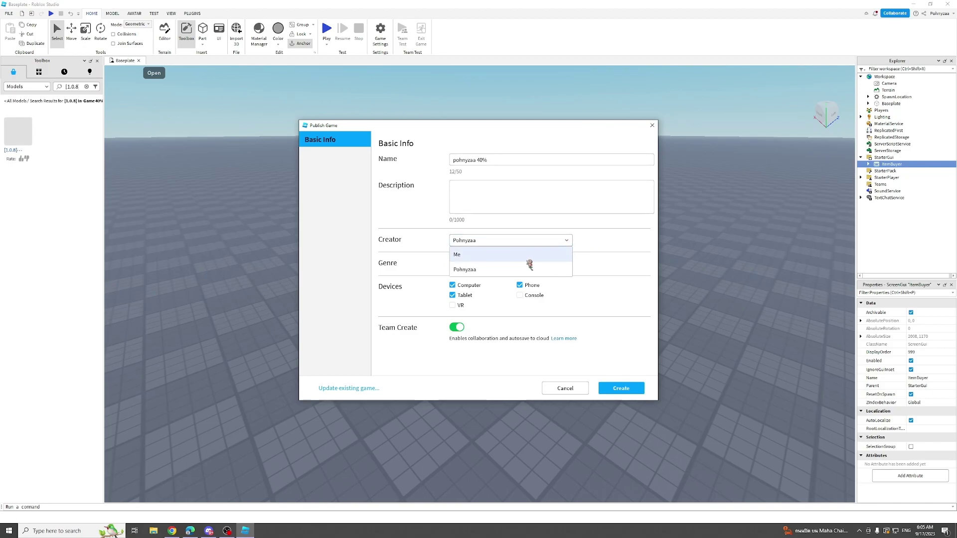
left_click(601, 248)
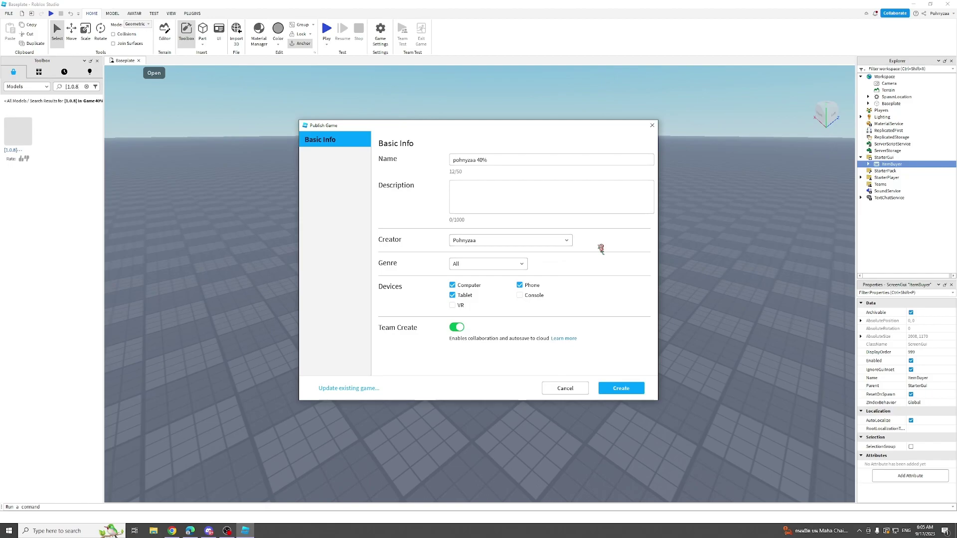
left_click(522, 160)
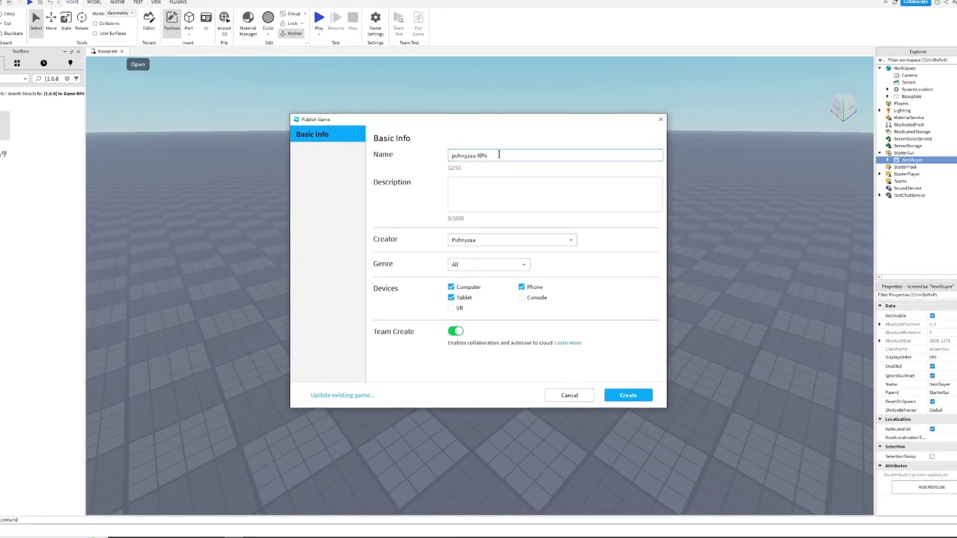
Keep the group as the creator and create the experience on Roblox.
left_click(493, 241)
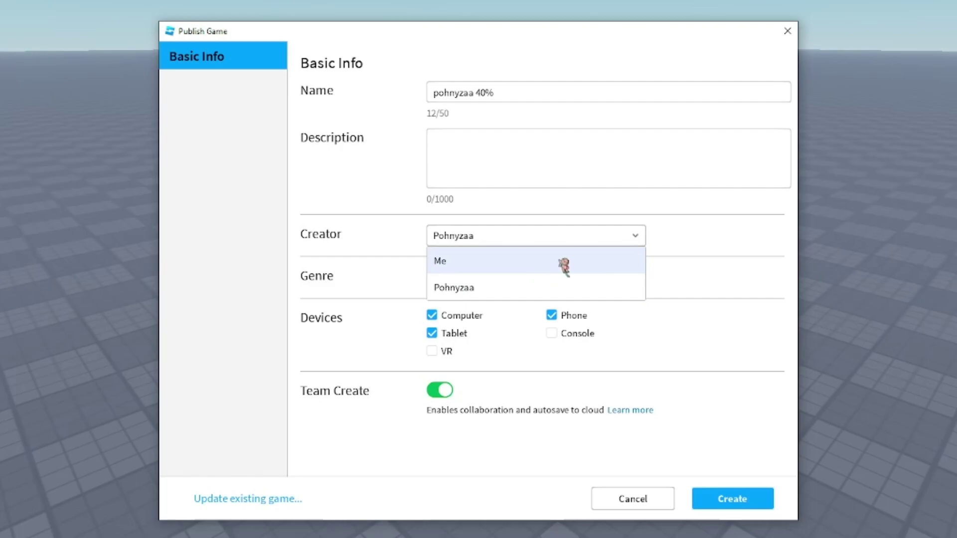
left_click(723, 359)
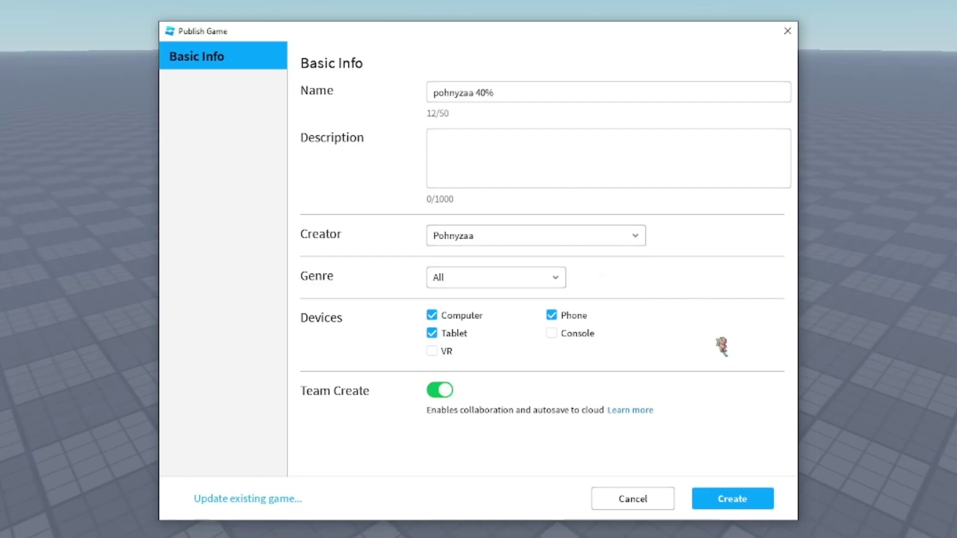
left_click(737, 507)
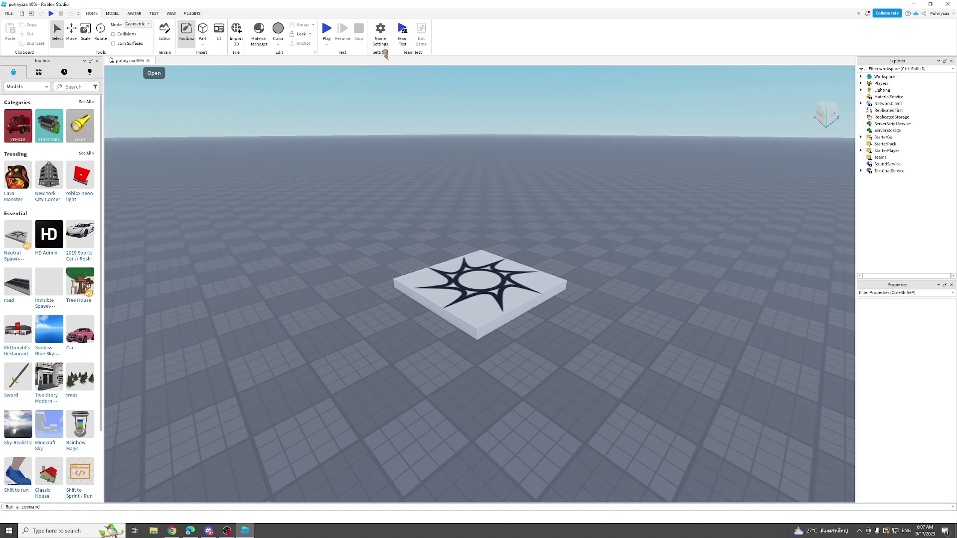
Enable Studio Access to API Services and Allow Third Party Sales in the game's security settings, and publish the place to Roblox again.
left_click(382, 40)
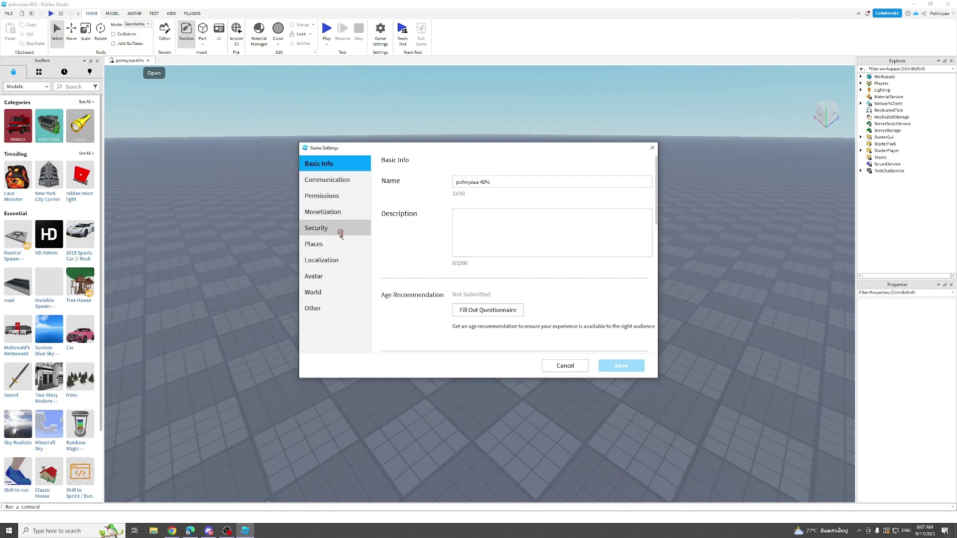
left_click(343, 236)
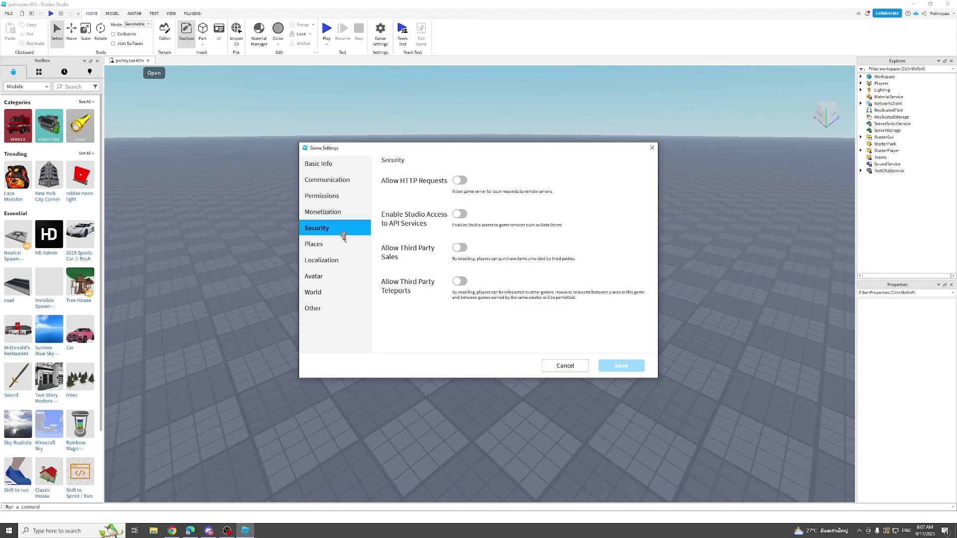
left_click(459, 214)
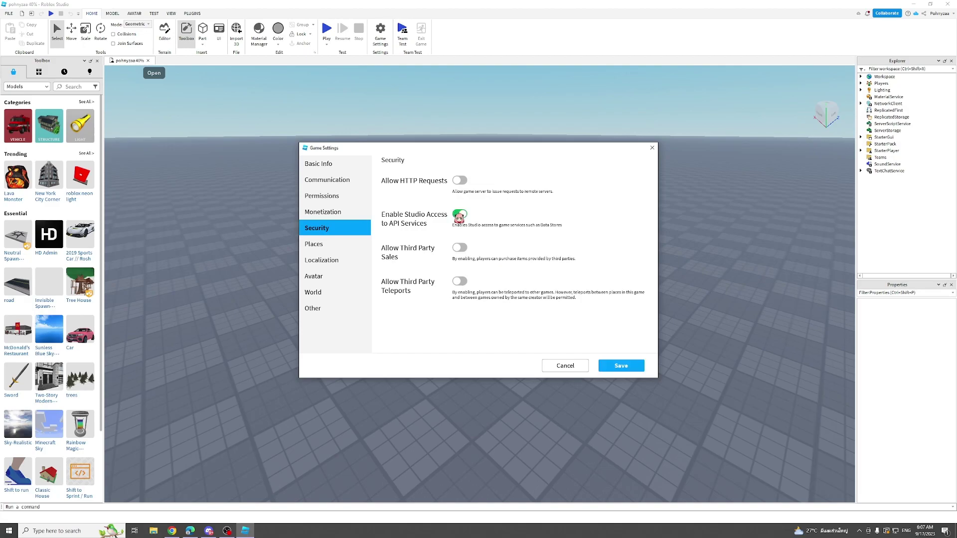
left_click(459, 249)
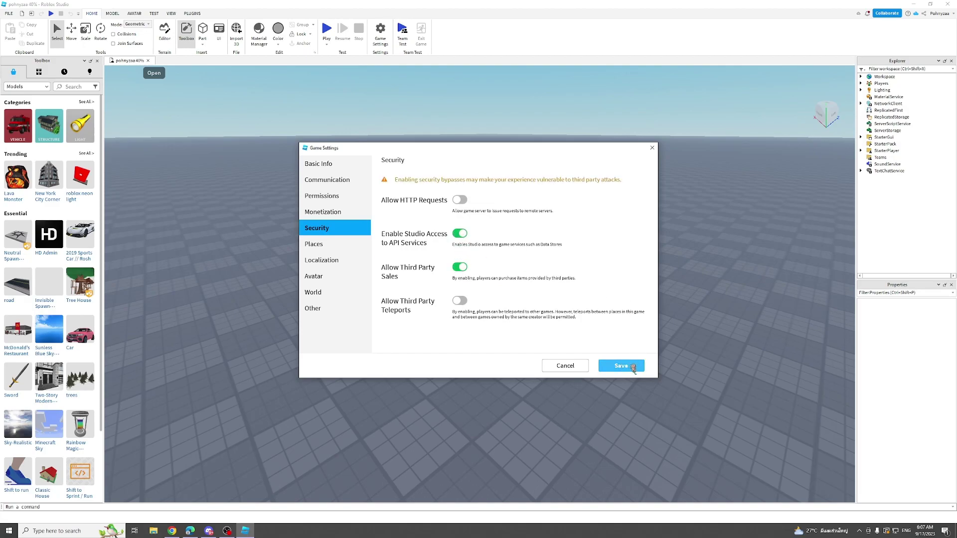
left_click(621, 366)
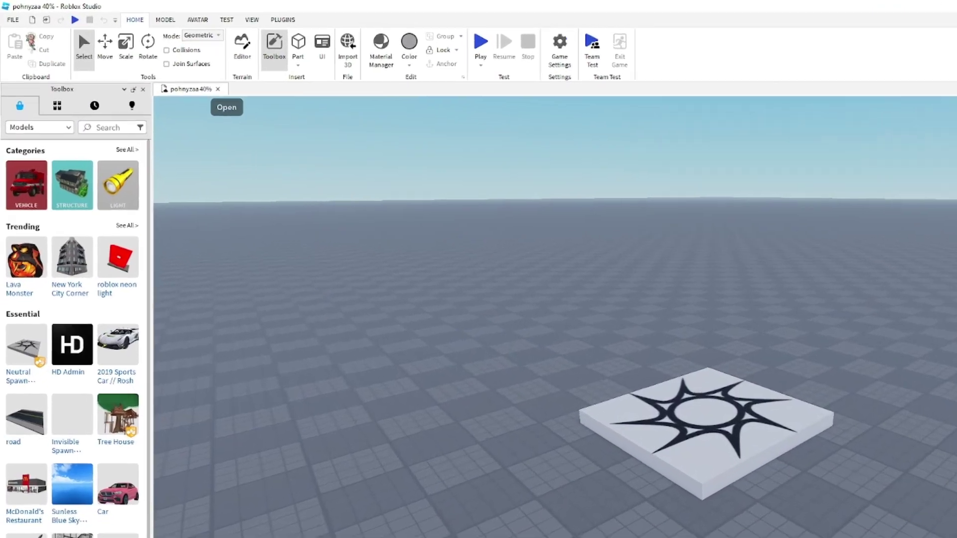
left_click(13, 19)
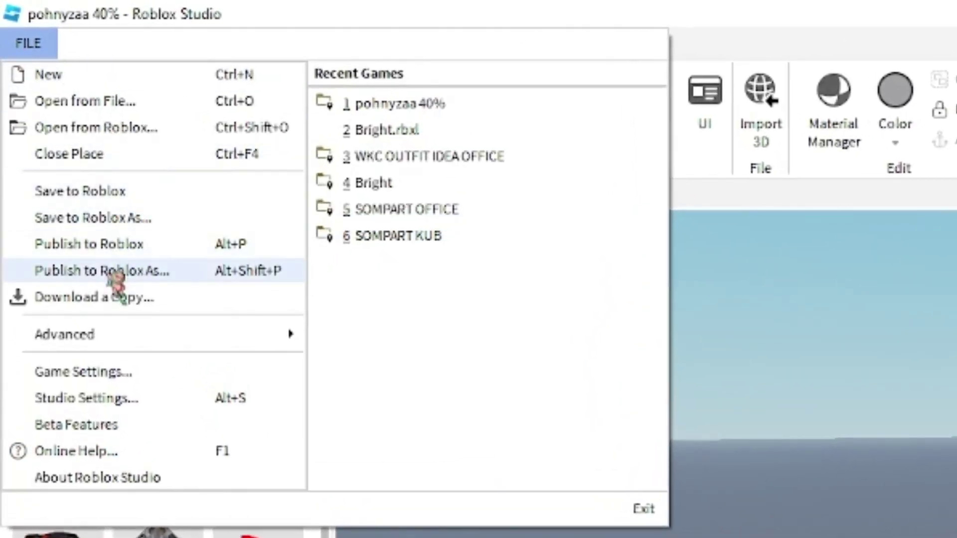
left_click(90, 244)
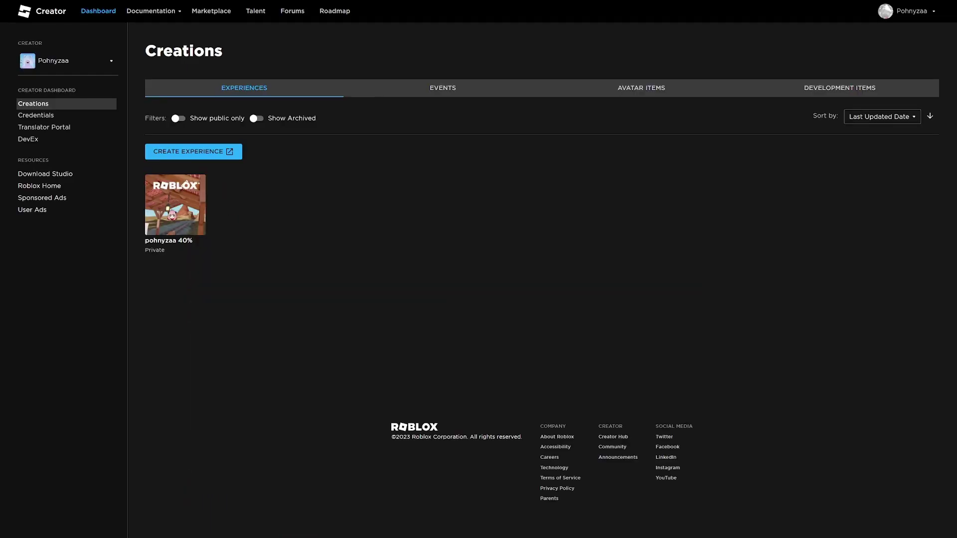
Open the published 40% experience's configuration from its Roblox page in the browser, set its privacy to Public, and save the changes.
left_click(172, 214)
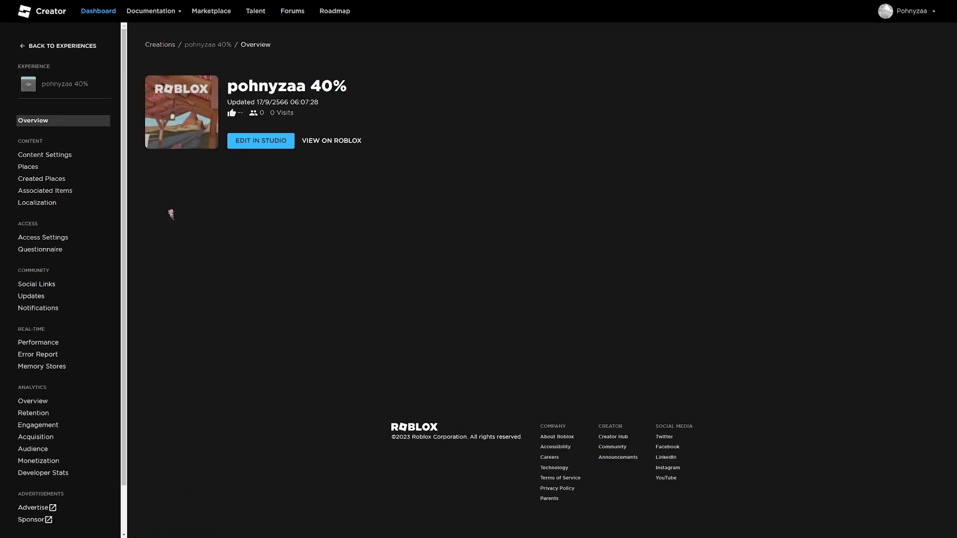
left_click(330, 146)
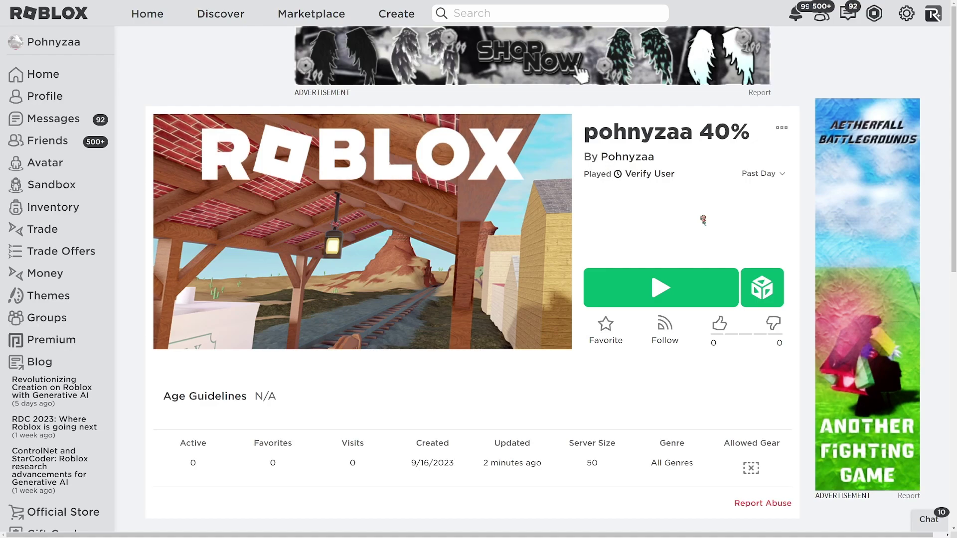
left_click(781, 128)
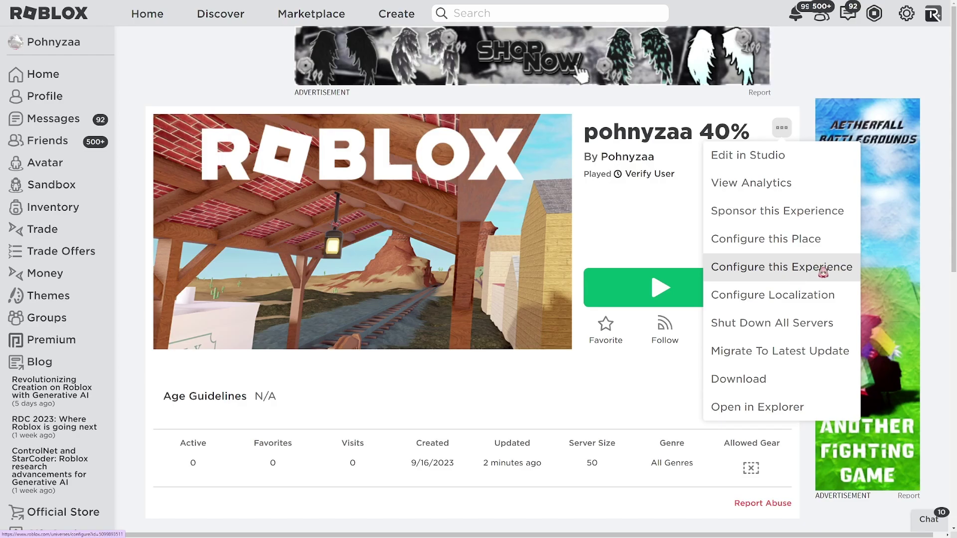
left_click(779, 269)
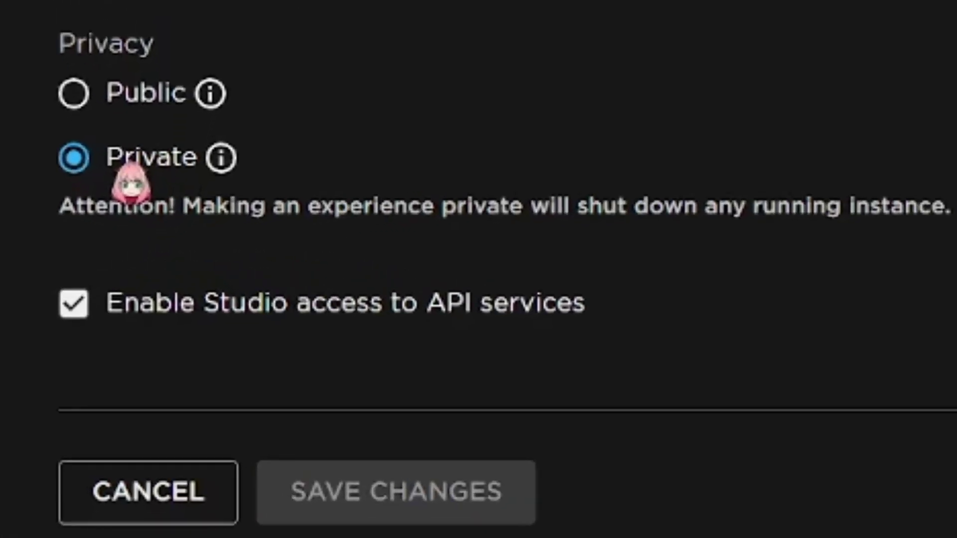
left_click(128, 100)
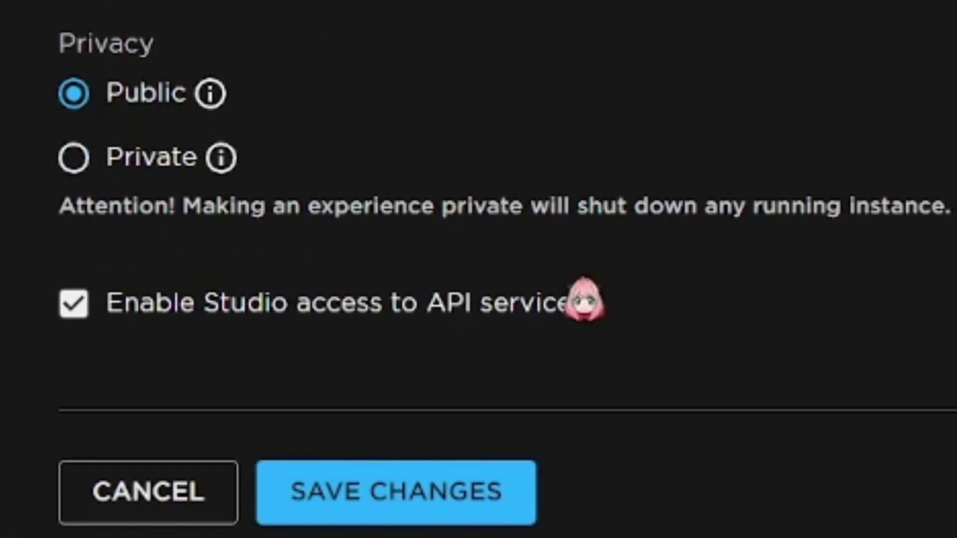
left_click(436, 505)
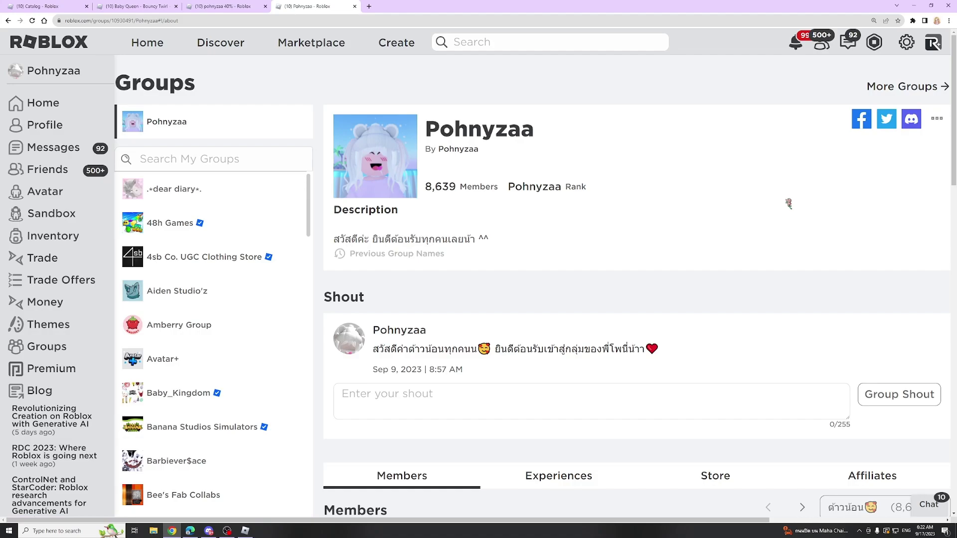
Open the group's configuration and check the Pending Robux amount in its revenue summary.
left_click(936, 119)
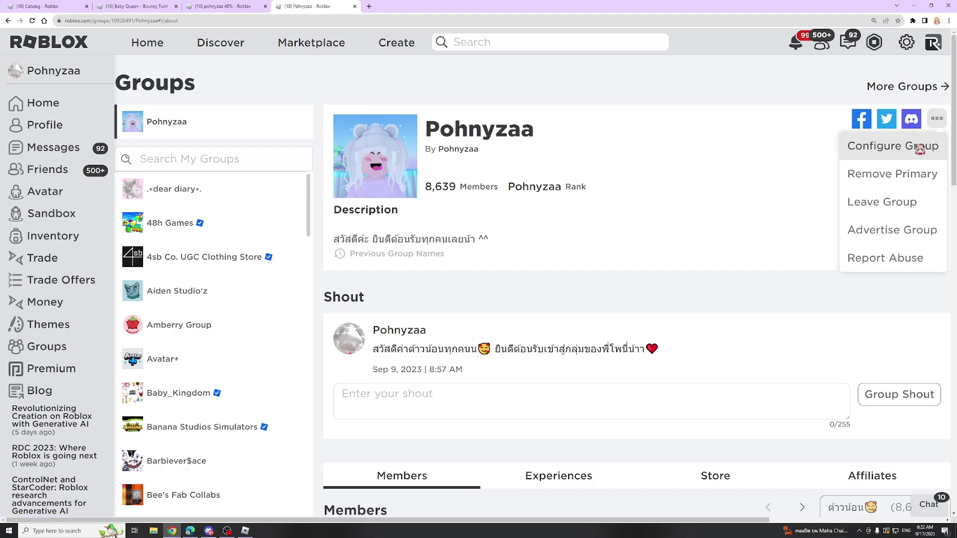
left_click(889, 146)
mouse_move(207, 239)
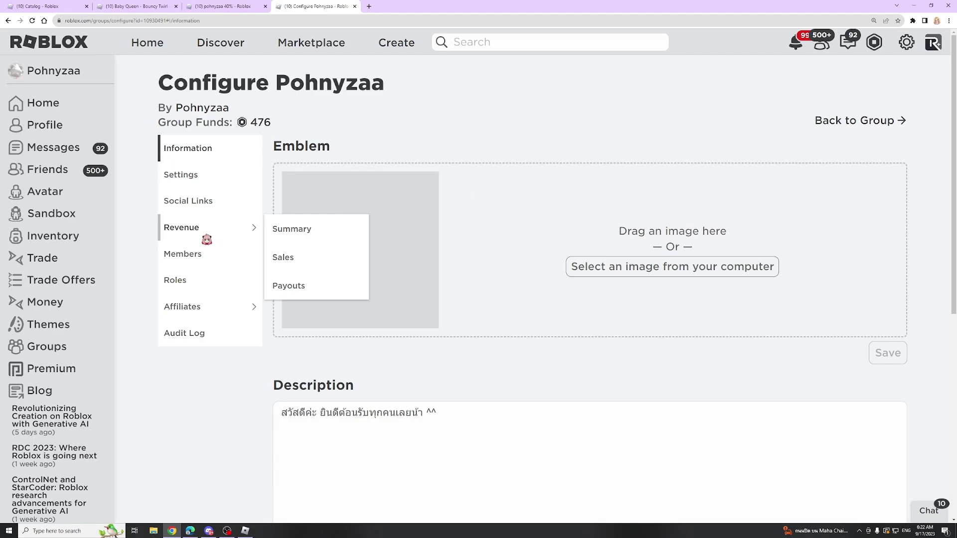
left_click(305, 237)
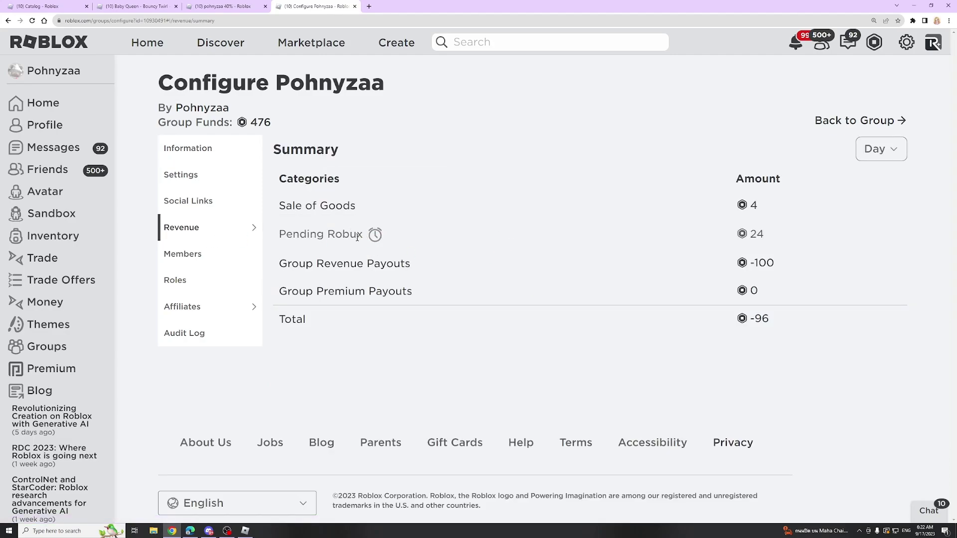
left_click_drag(783, 242, 738, 243)
left_click(633, 248)
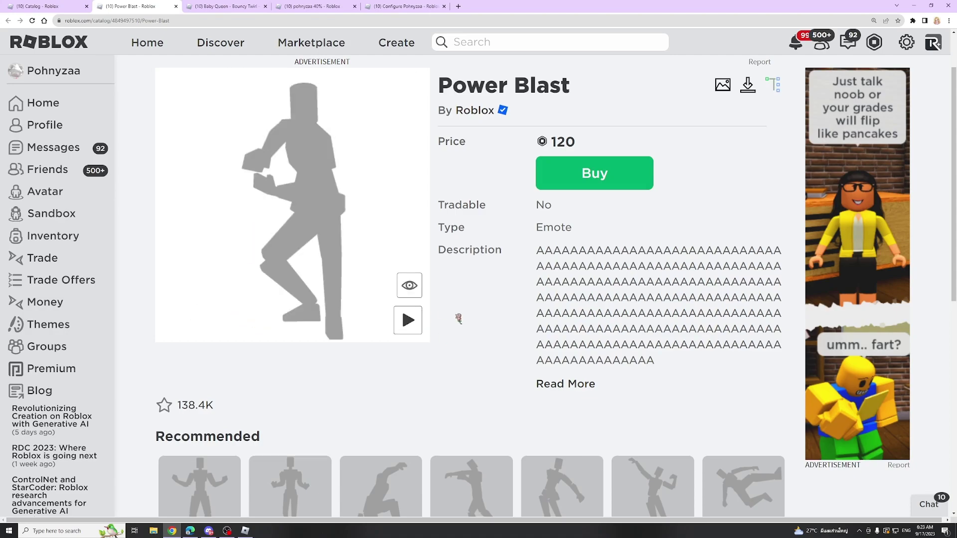
Check the Power Blast emote's price and copy its item ID from the catalog page address.
left_click_drag(591, 149, 548, 144)
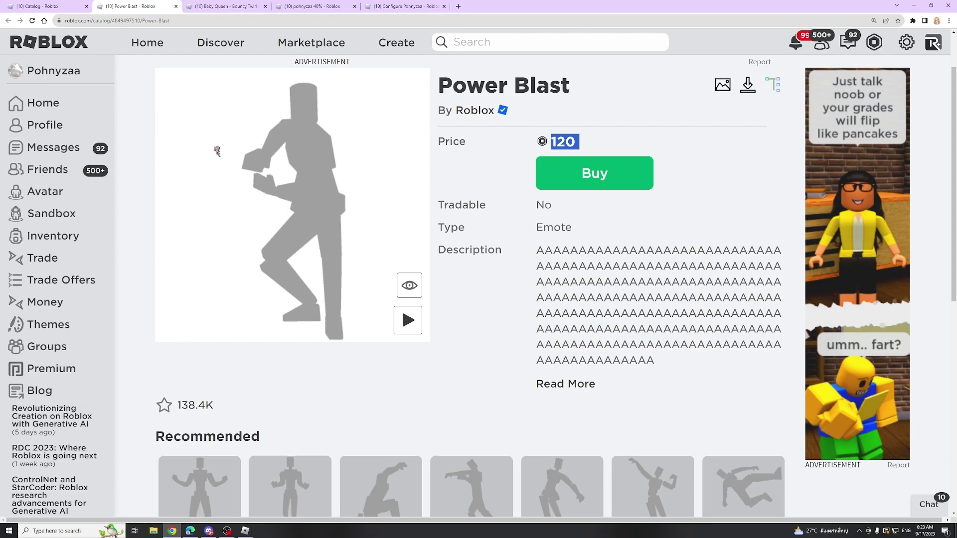
double_click(157, 21)
key("ctrl+c")
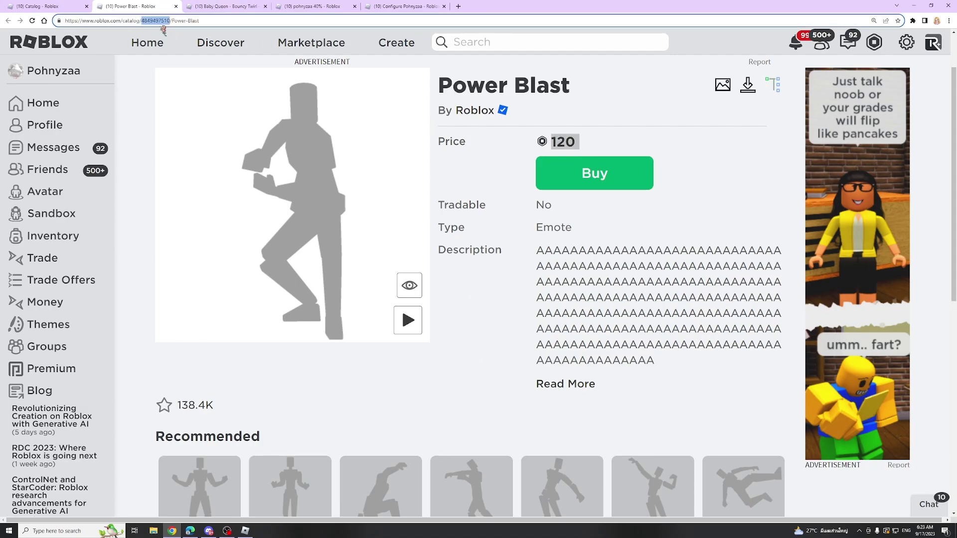
Switch to the running Roblox experience, paste the copied item ID as the Catalog long ID, and buy Power Blast for 120 Robux.
left_click(245, 531)
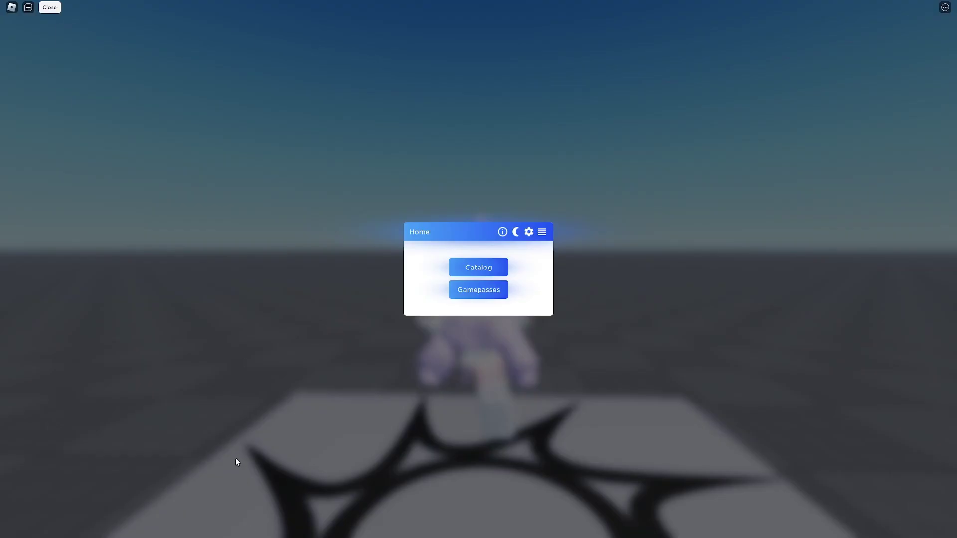
left_click(480, 269)
double_click(479, 259)
key("BackSpace")
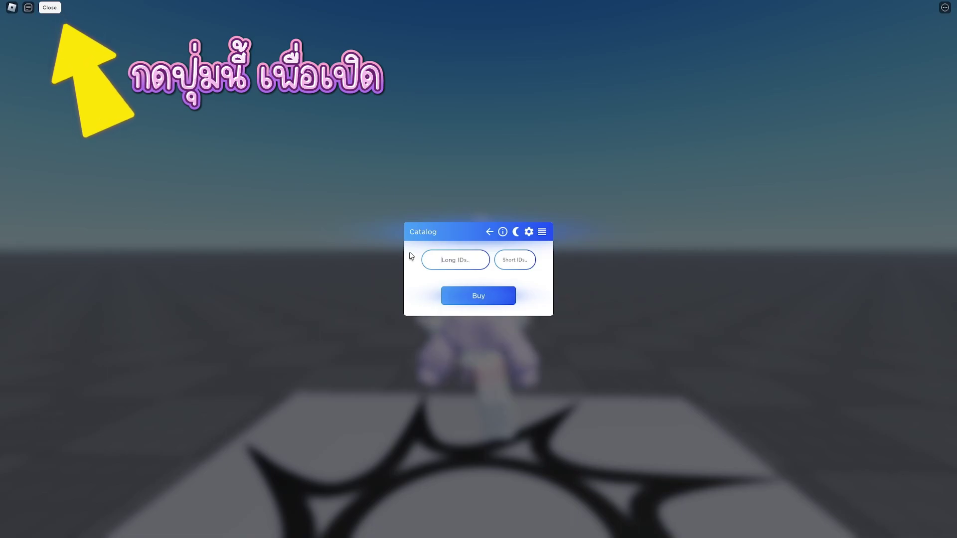
key("ctrl+v")
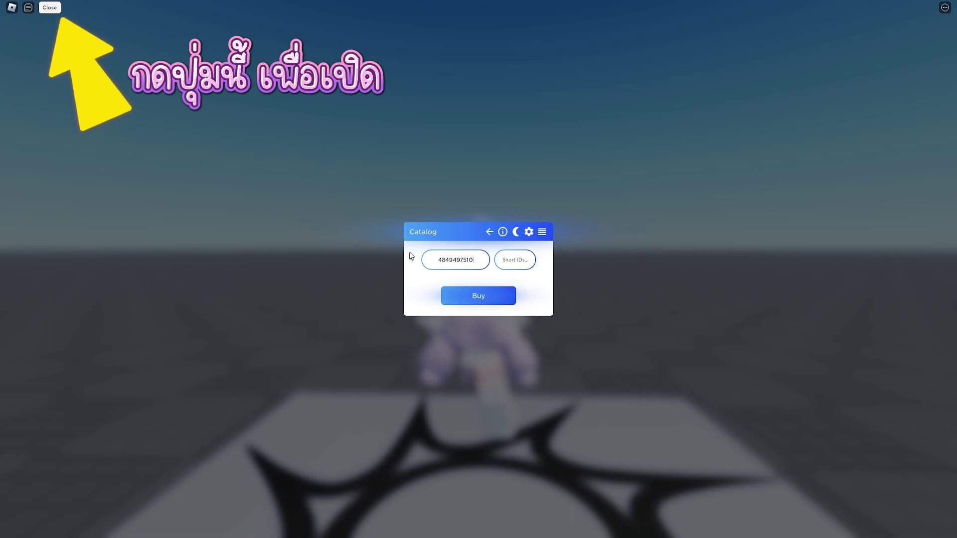
left_click(476, 299)
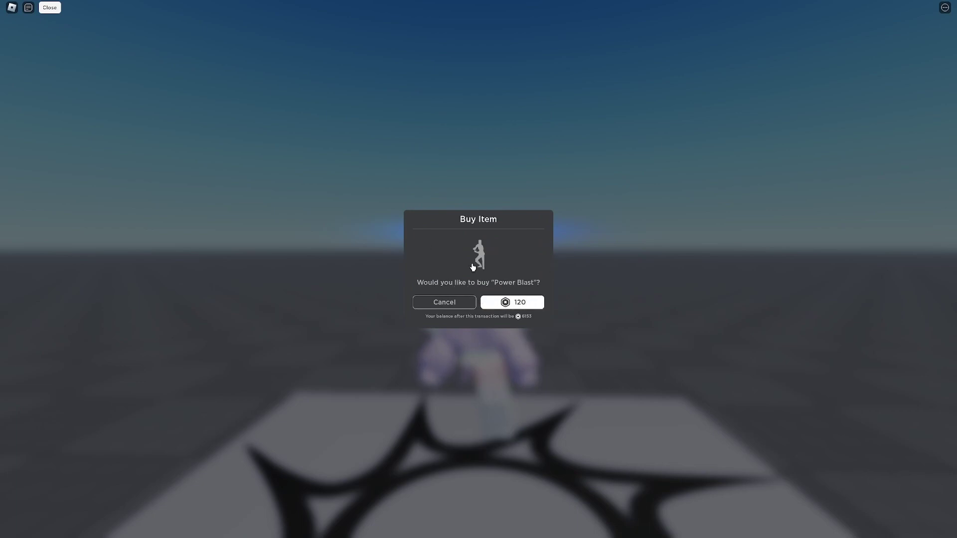
left_click(502, 304)
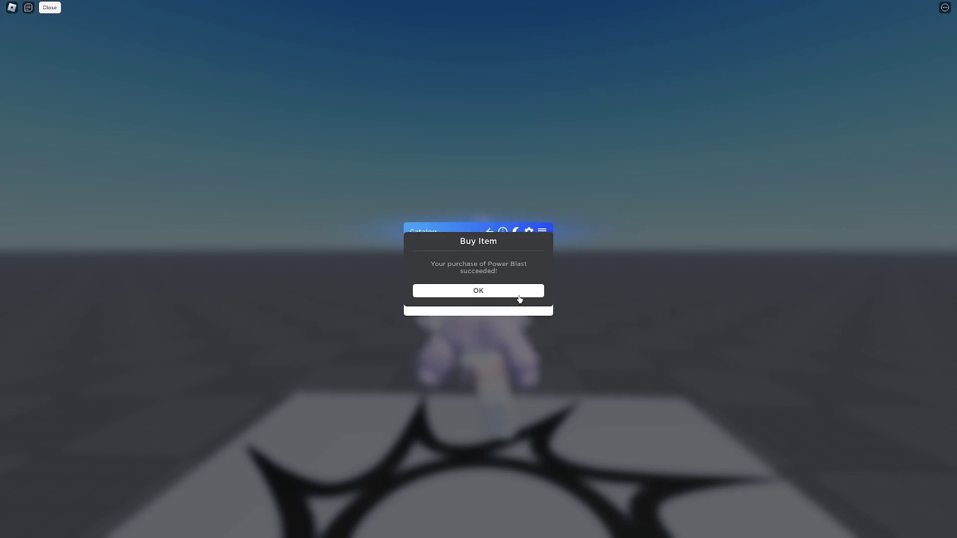
left_click(518, 295)
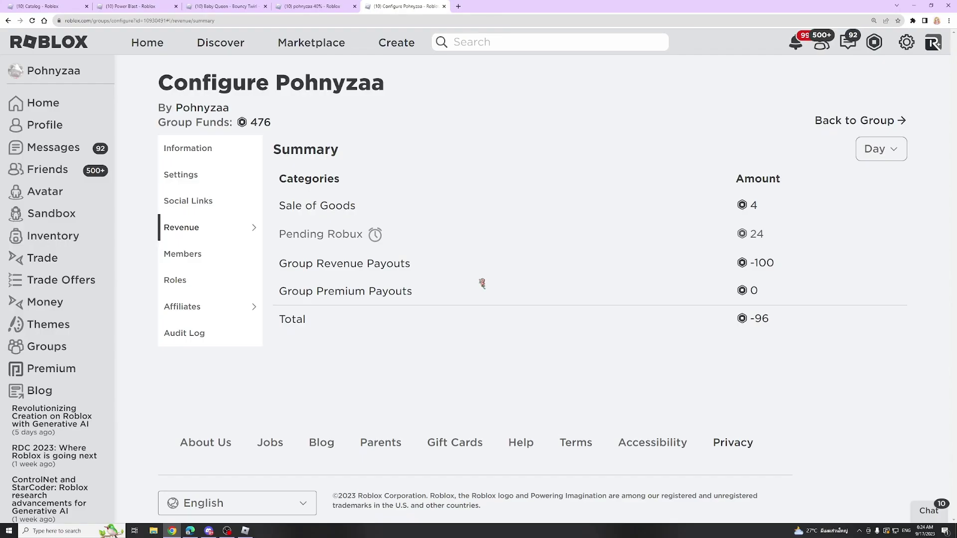
Reload the group's revenue summary in the browser and check the Pending Robux amount after the purchase.
right_click(481, 279)
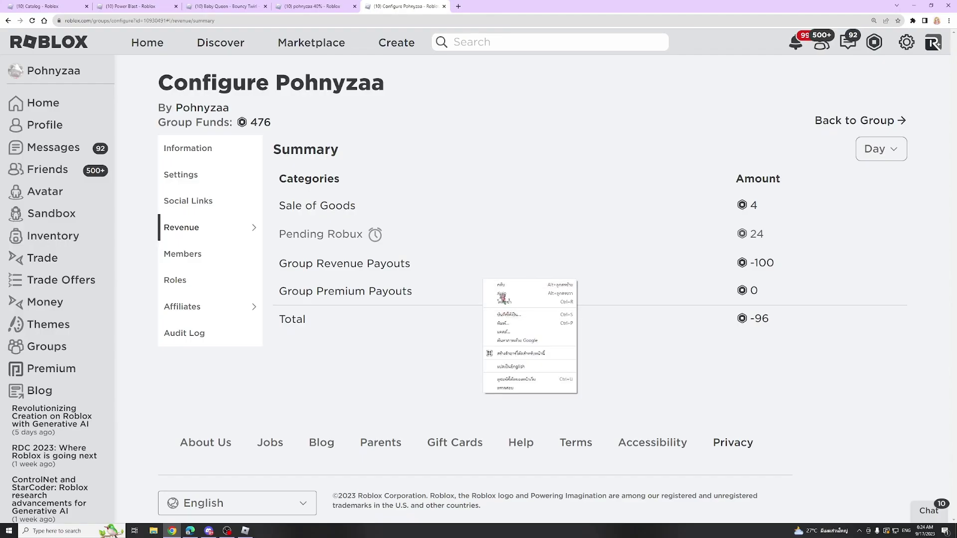
left_click(503, 301)
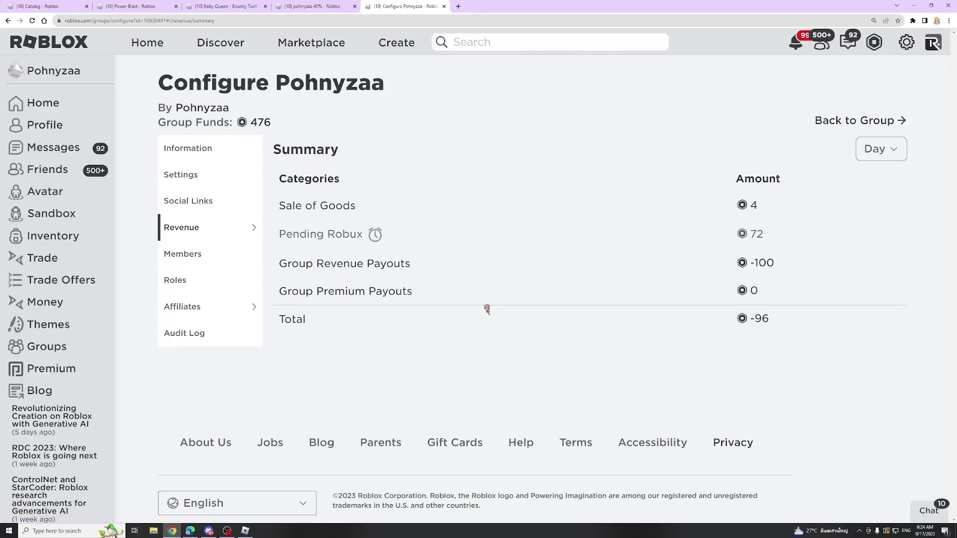
double_click(767, 237)
left_click_drag(280, 234, 362, 235)
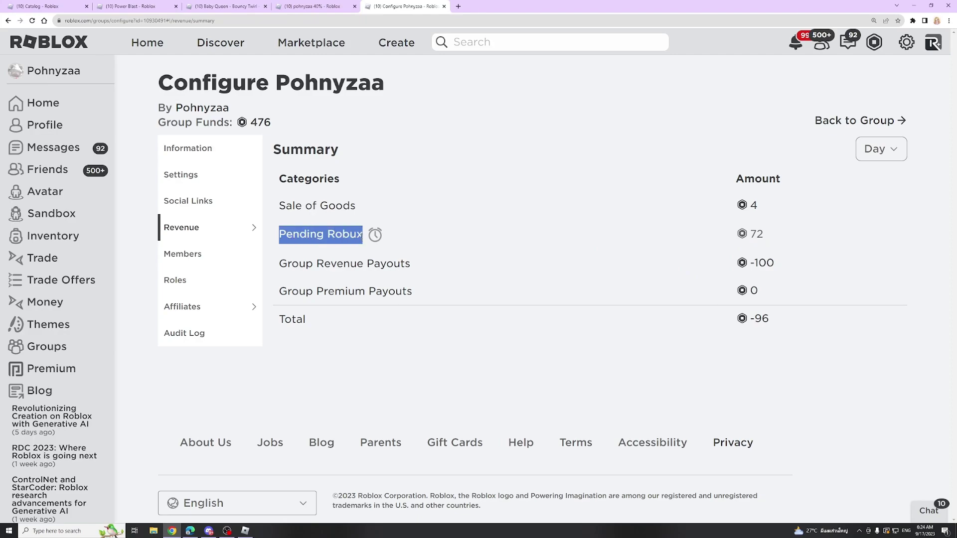
Calculate 120 × 0.4 + 24 in Calculator and compare the result with the group's Pending Robux.
key("XF86Calculator")
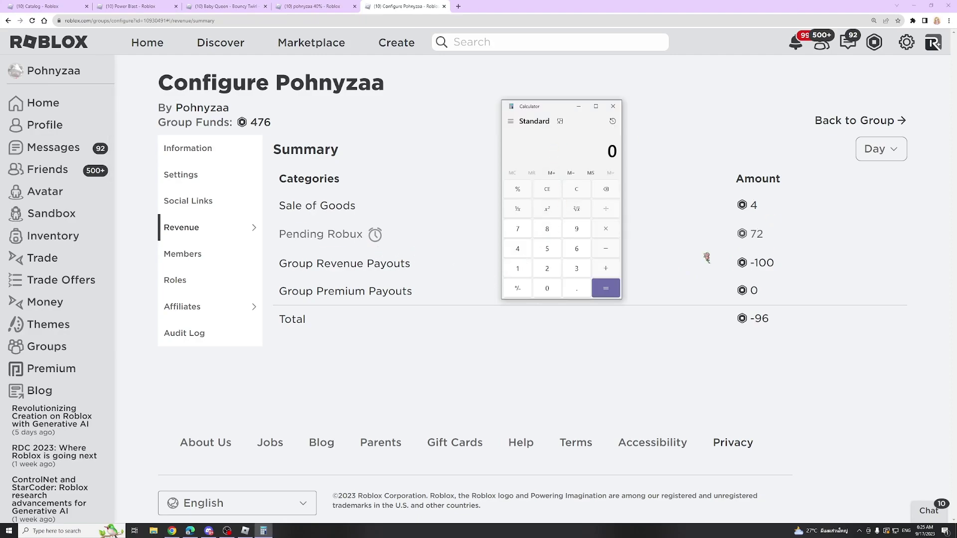
left_click(520, 269)
left_click(541, 269)
left_click(545, 291)
left_click(605, 230)
left_click(556, 289)
left_click(575, 292)
left_click(517, 249)
left_click(605, 288)
left_click(606, 268)
left_click(547, 269)
left_click(518, 249)
left_click(601, 291)
left_click_drag(769, 239, 729, 231)
left_click(559, 235)
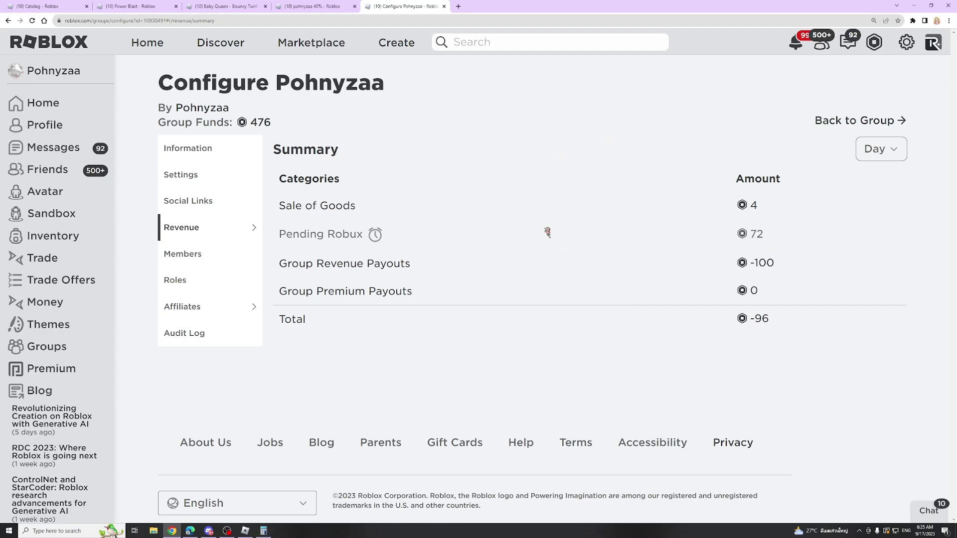
Open the logged-in account's profile page from the group's revenue summary.
left_click(61, 72)
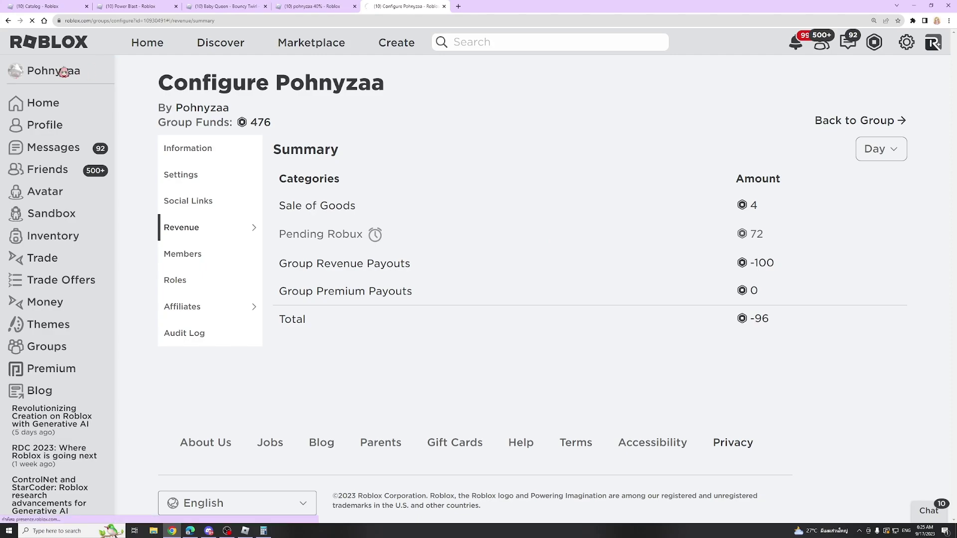
scroll(497, 261, "down", 1)
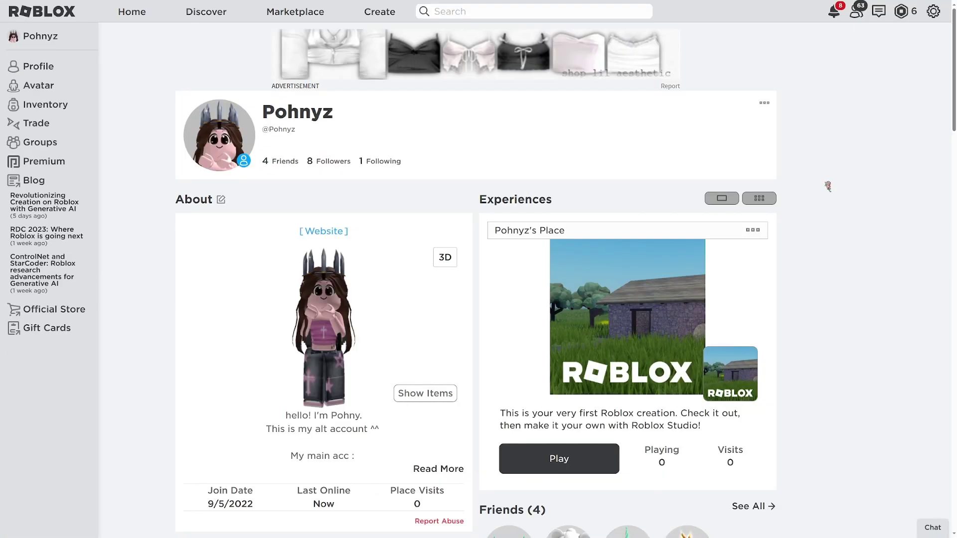
Open the account's My Transactions summary and check its Pending Robux entry.
left_click(905, 16)
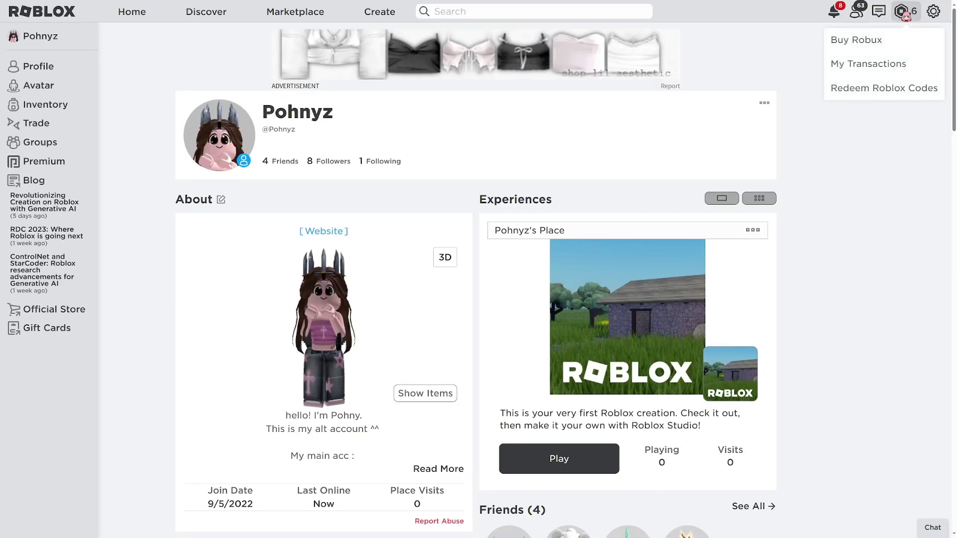
left_click(869, 65)
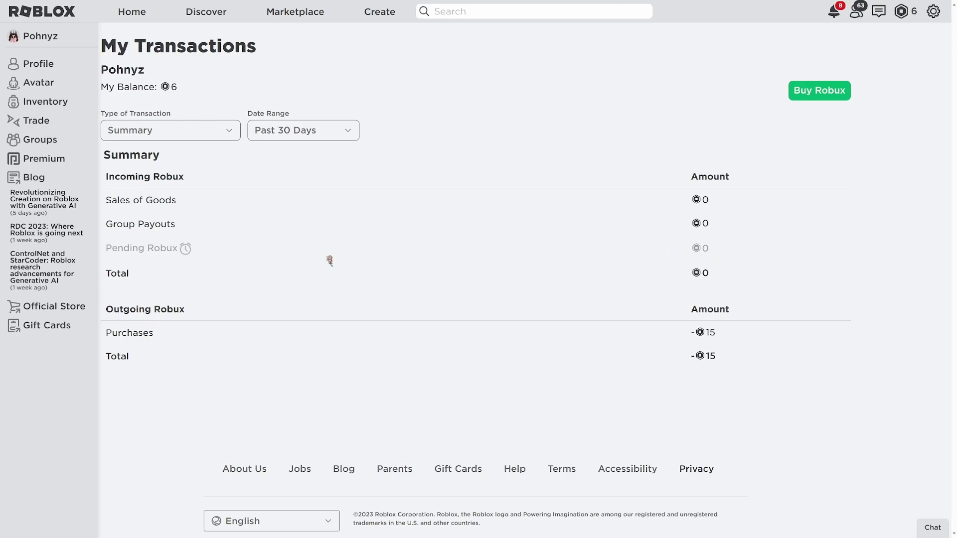
mouse_move(185, 251)
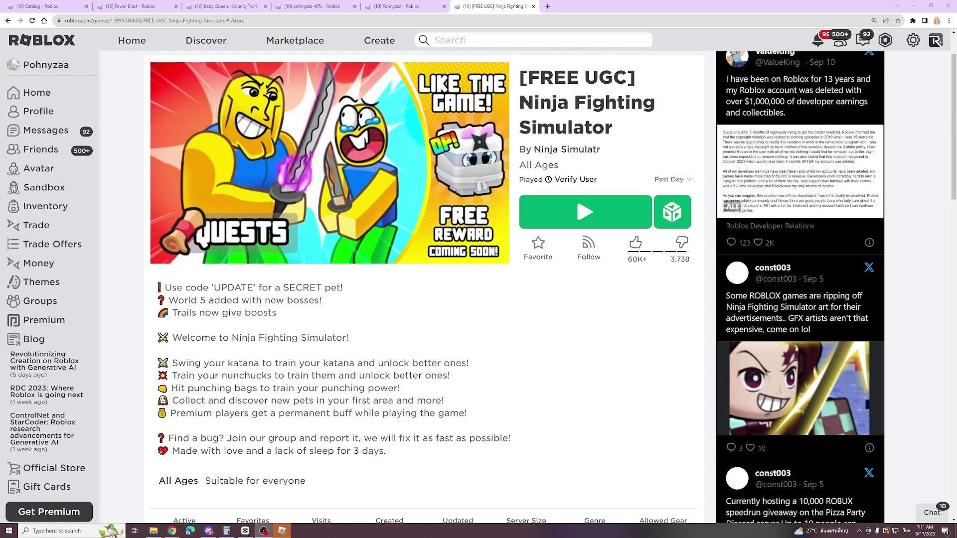
Open the Double Nunchuck Power pass from the Ninja Fighting Simulator store and copy its ID 206146277 from the page address.
scroll(483, 298, "up", 1)
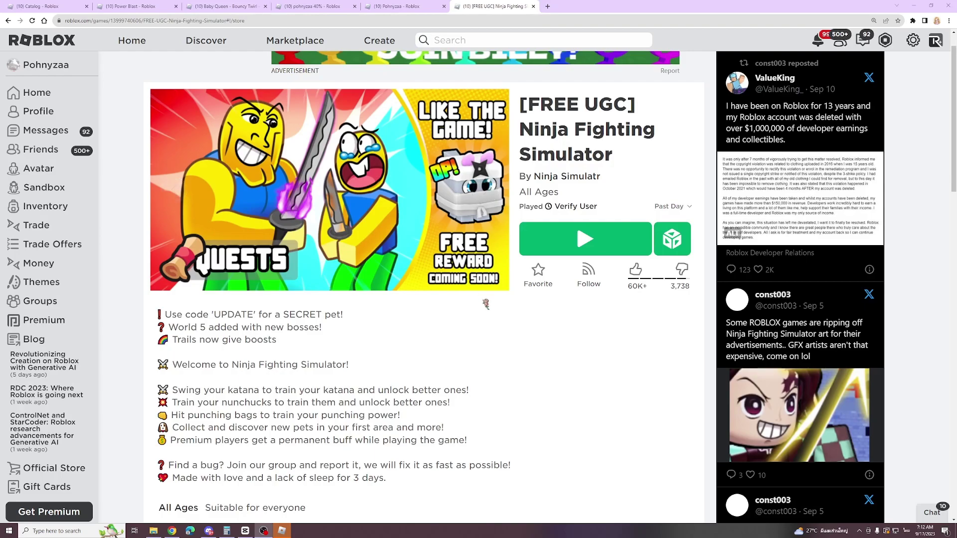
scroll(491, 301, "down", 15)
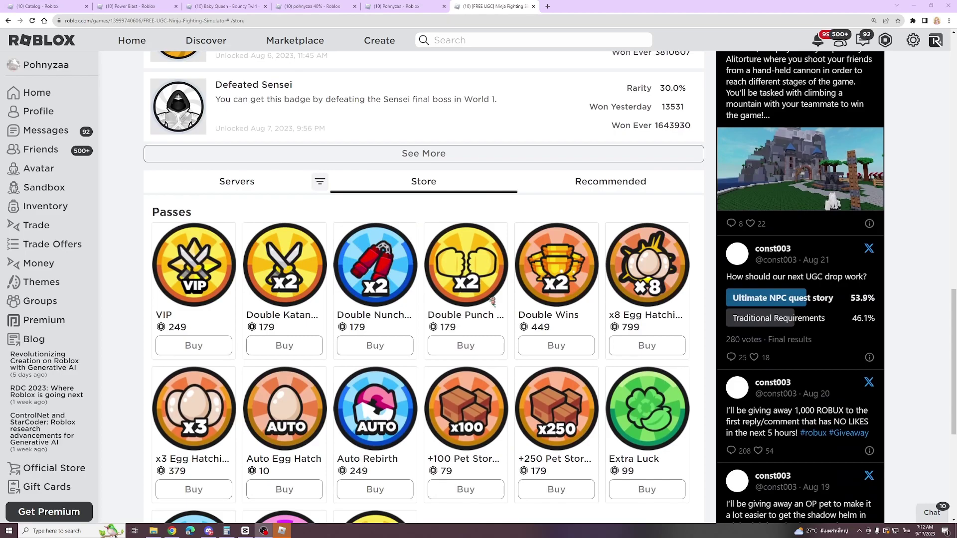
scroll(515, 311, "down", 2)
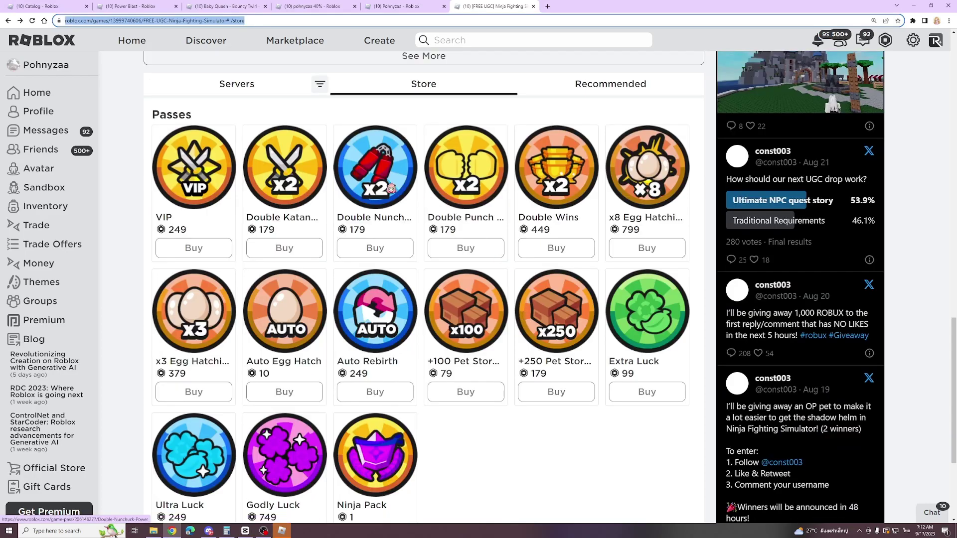
left_click(391, 189)
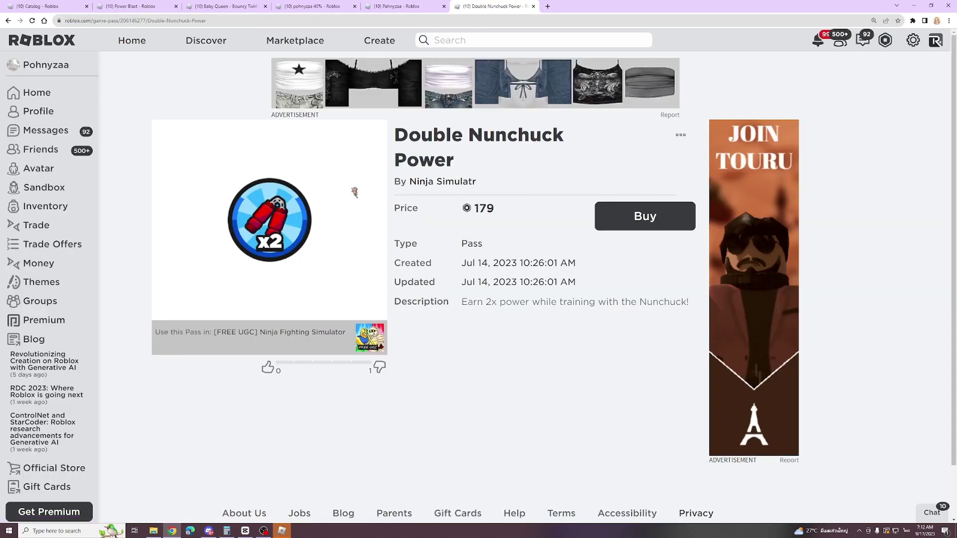
left_click(138, 21)
double_click(162, 20)
key("ctrl+c")
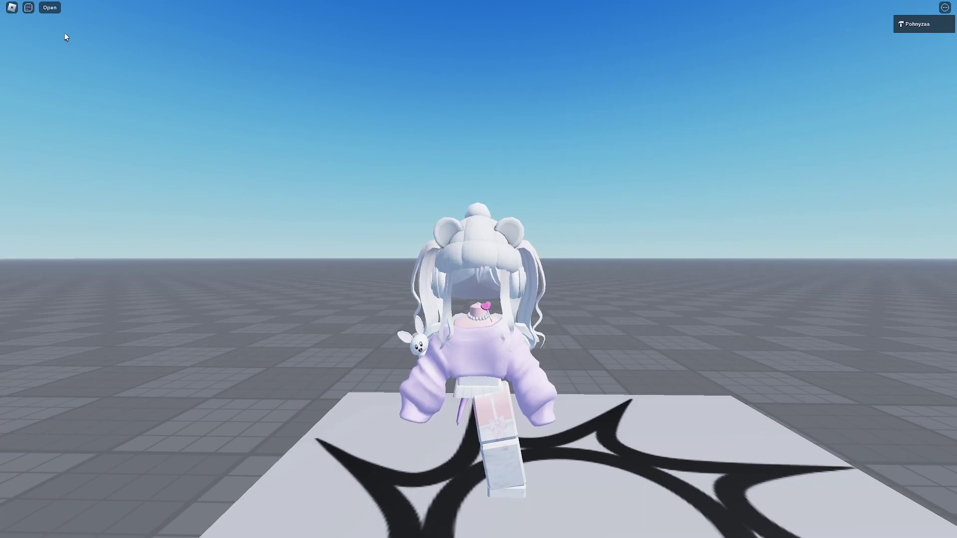
Switch to the running Roblox experience, paste the copied ID 206146277 as the gamepass ID, and request the Double Nunchuck Power purchase.
left_click(50, 7)
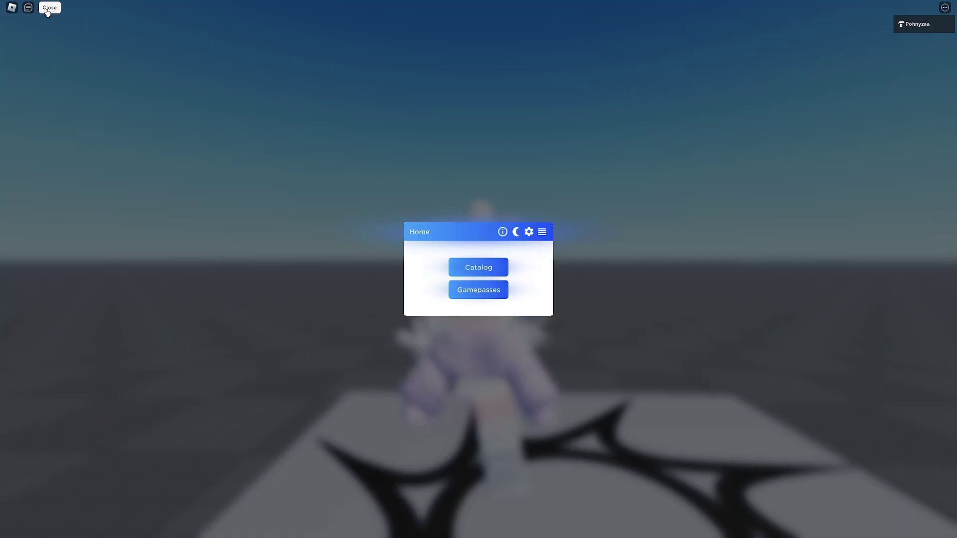
left_click(493, 294)
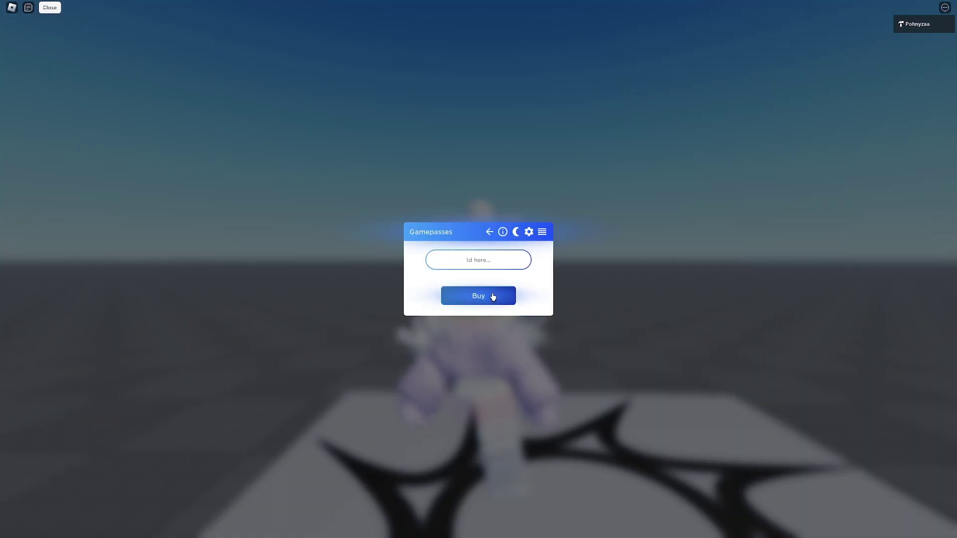
left_click(482, 260)
key("ctrl+v")
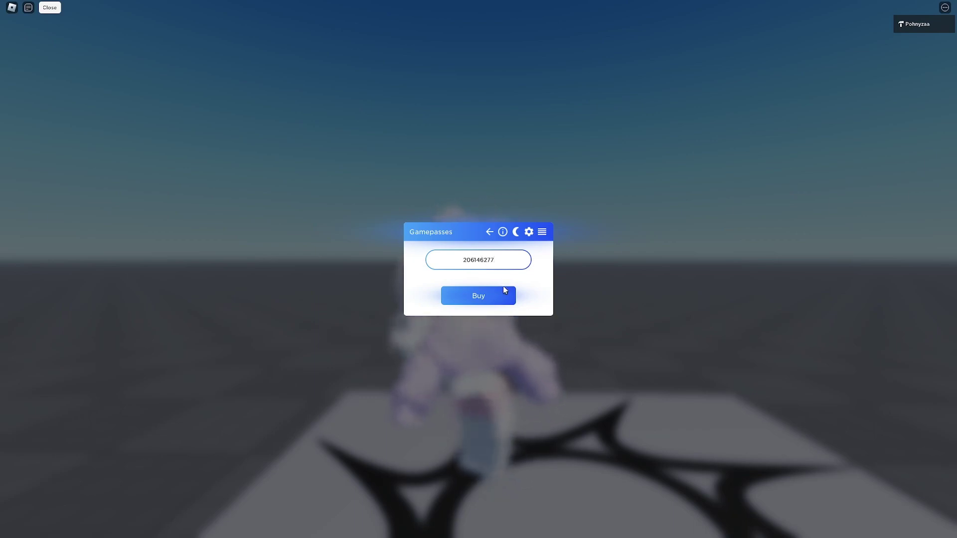
left_click(493, 301)
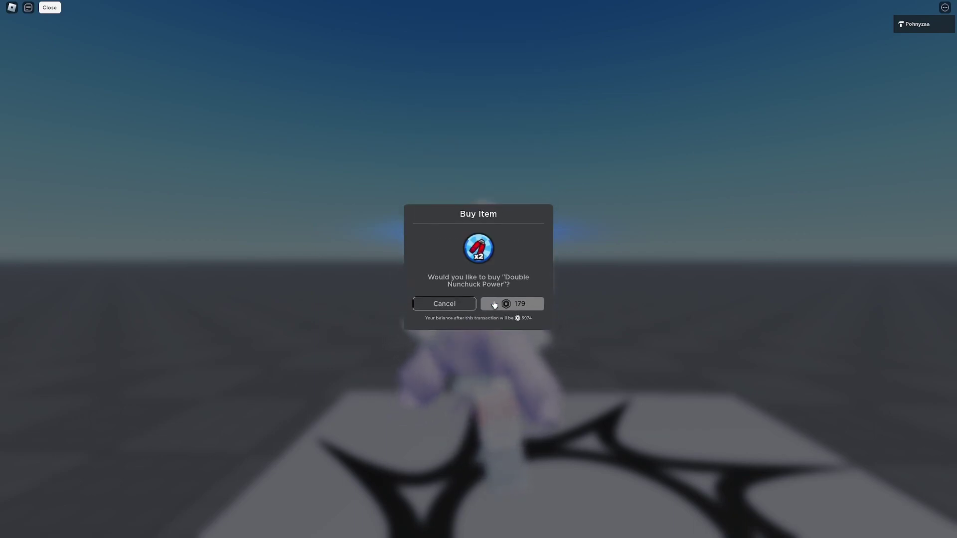